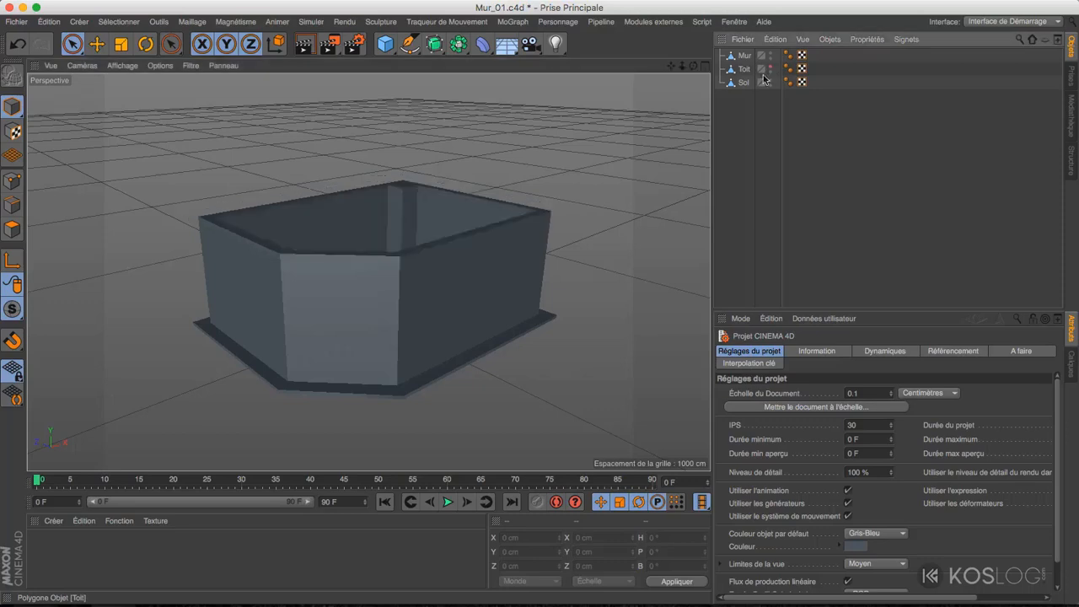
- Add a cube to the scene and size it 200 cm in X, 250 cm in Y and 50 cm in Z
left_click_drag(397, 225, 520, 69, "alt")
left_click(789, 382)
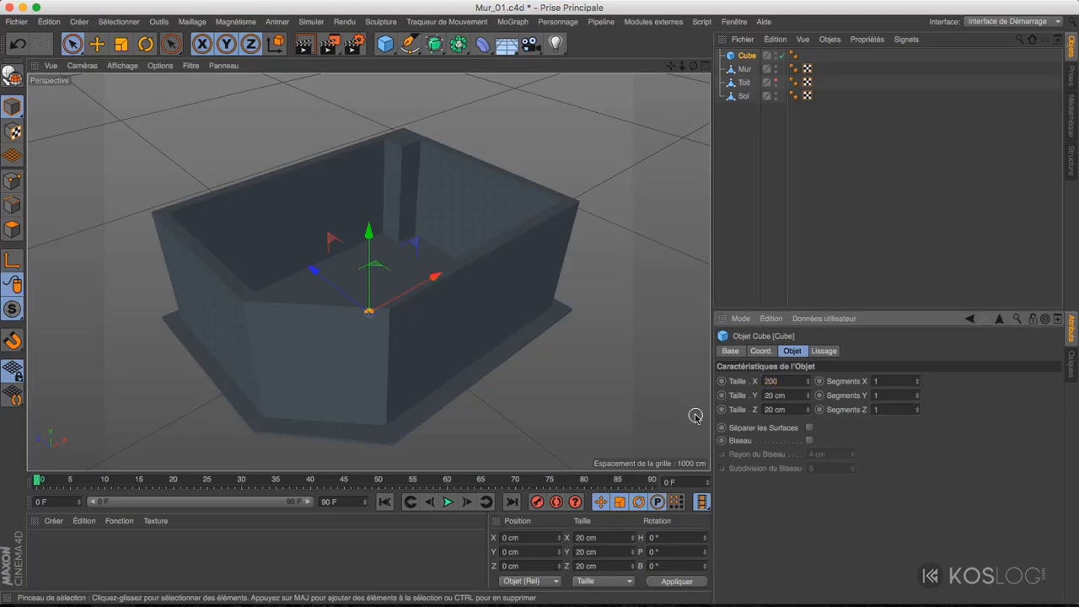
key("Return")
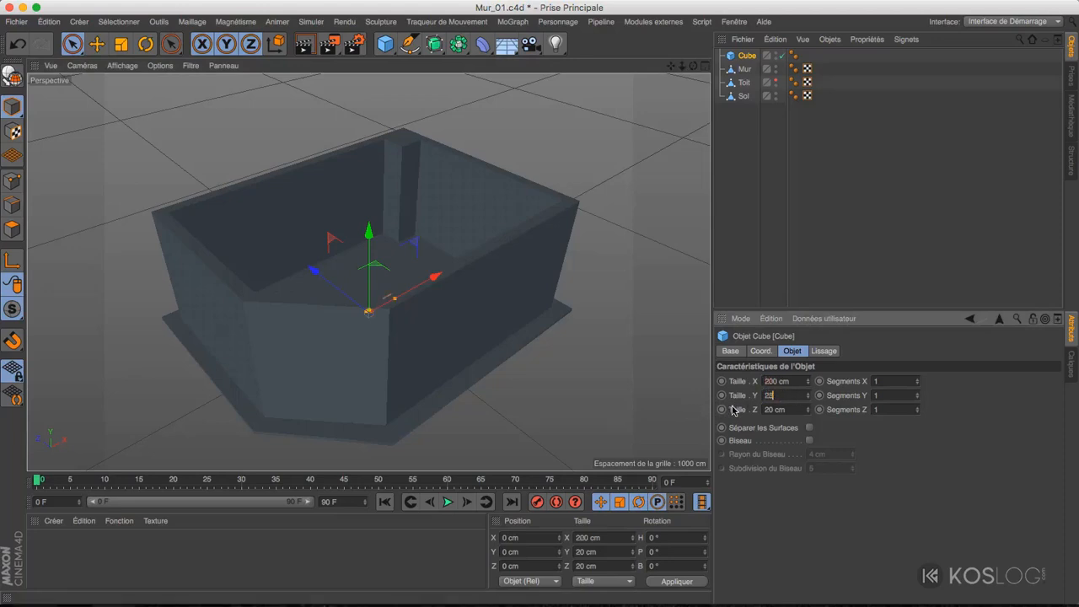
type("250")
key("Return")
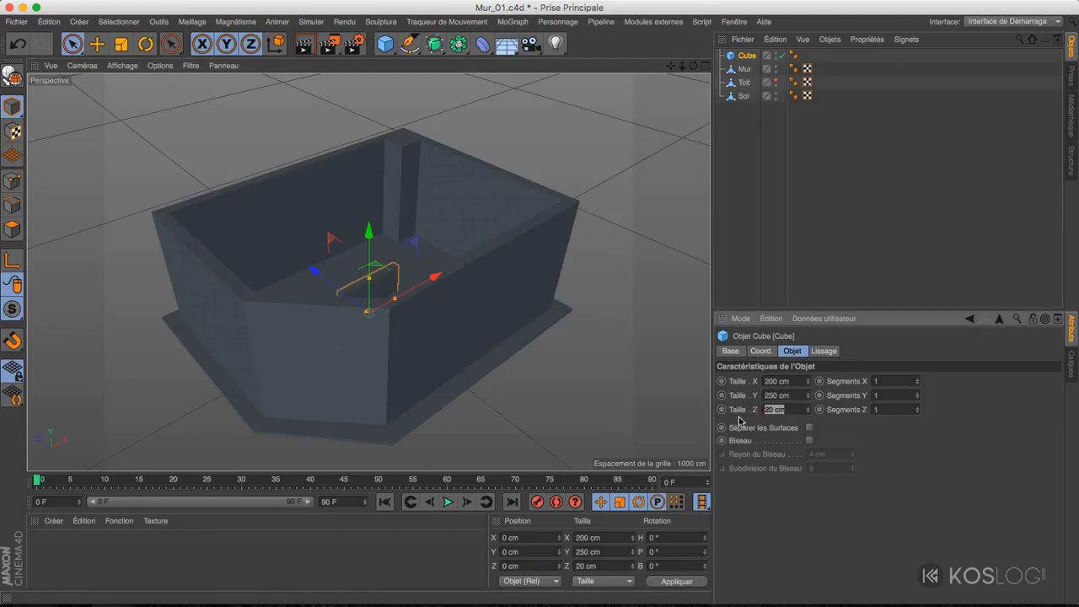
type("50")
key("Return")
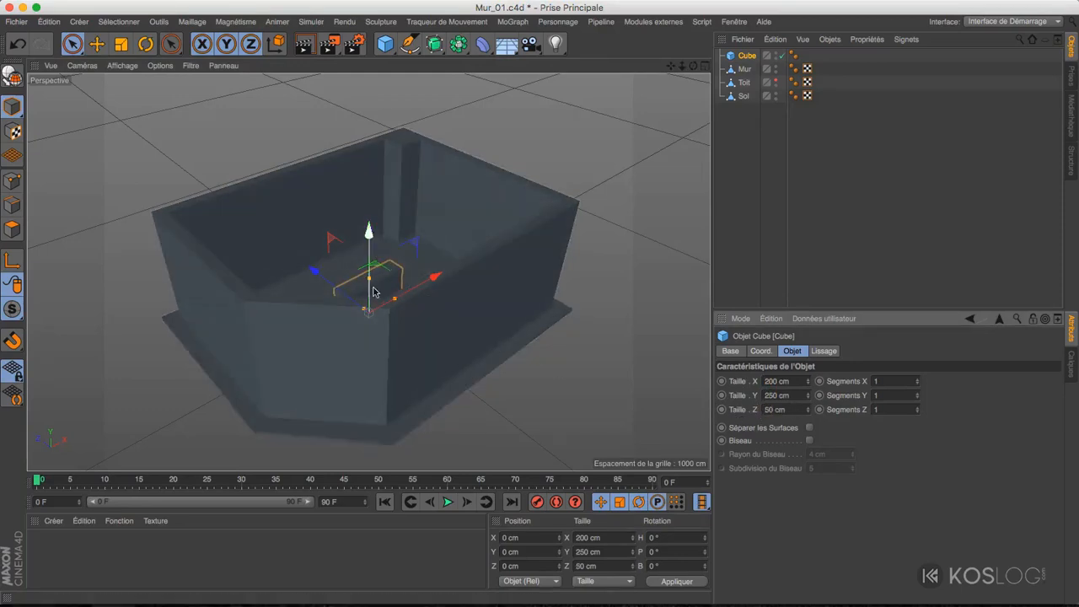
- Move the cube along the Z axis to about 312 cm so it sits inside the long wall
left_click_drag(439, 354, 167, 283, "alt")
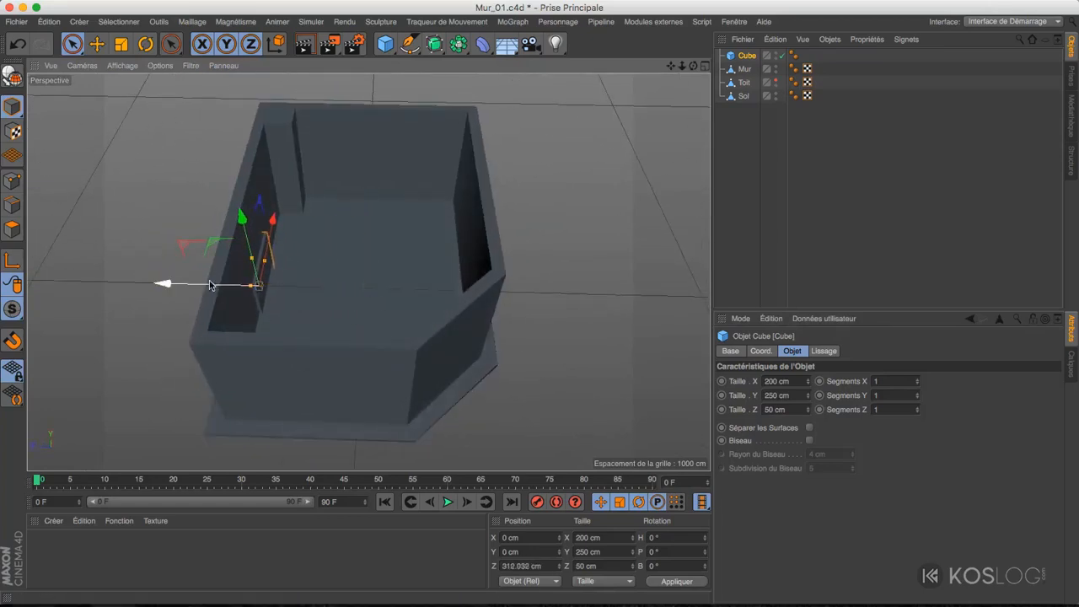
left_click_drag(236, 292, 291, 249, "alt")
right_click_drag(204, 297, 288, 273, "alt")
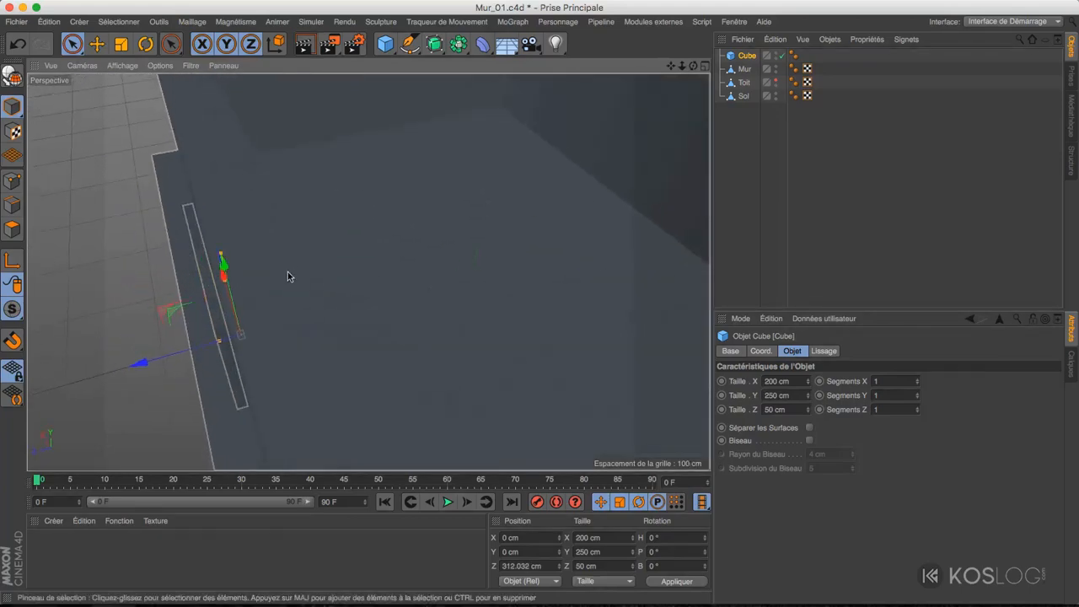
- Set the cube's Y position to half its height, 125 cm, so it rests on the floor
left_click_drag(257, 292, 185, 289, "alt")
left_click_drag(250, 325, 455, 309, "alt")
right_click_drag(262, 308, 188, 350, "alt")
right_click_drag(368, 273, 264, 337, "alt")
left_click_drag(290, 347, 299, 392, "alt")
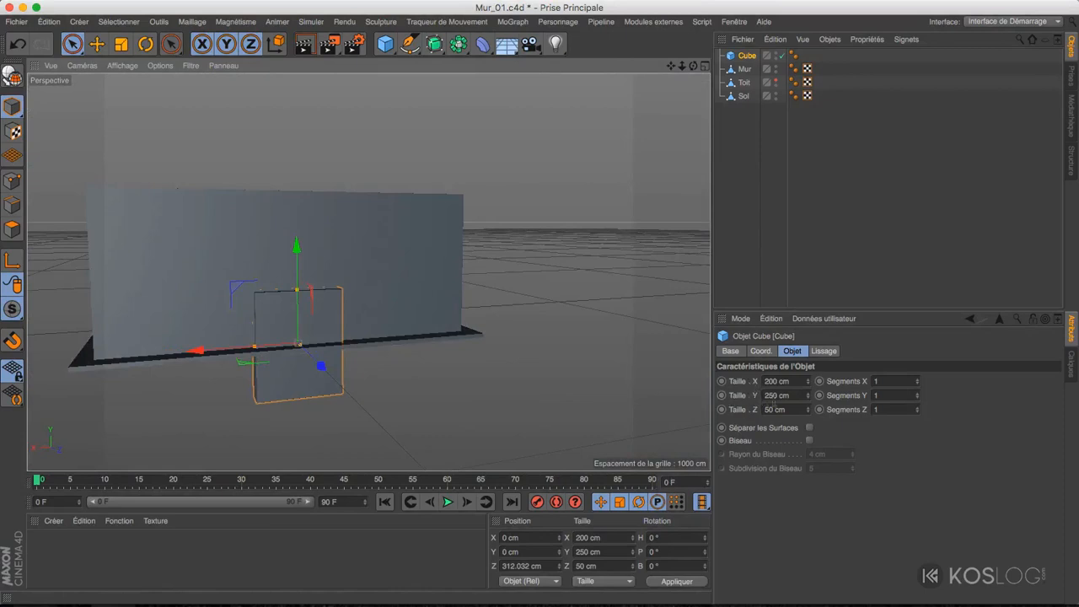
left_click(527, 552)
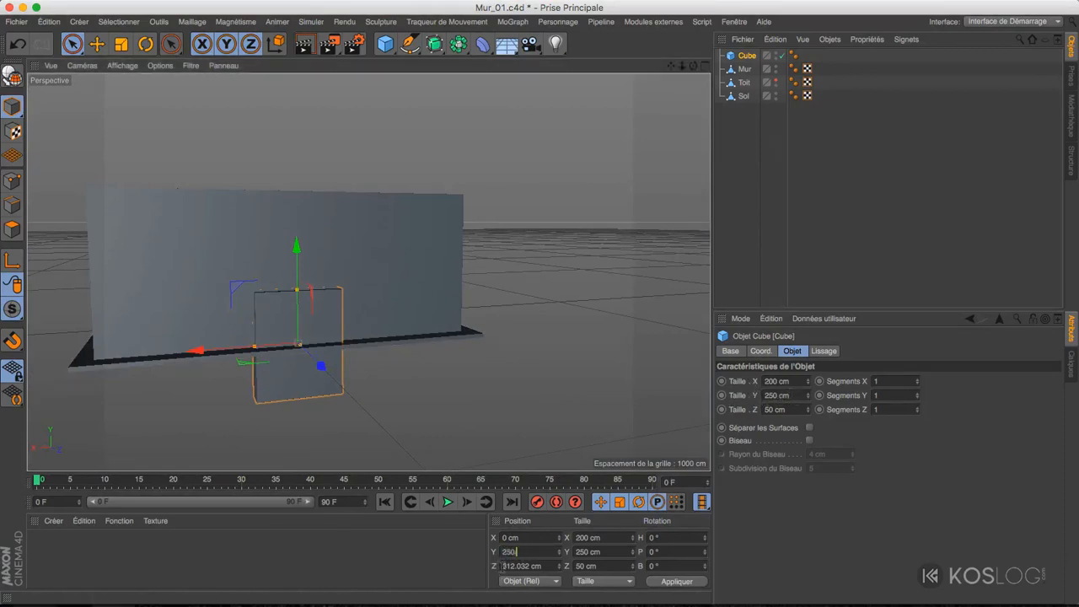
key("Return")
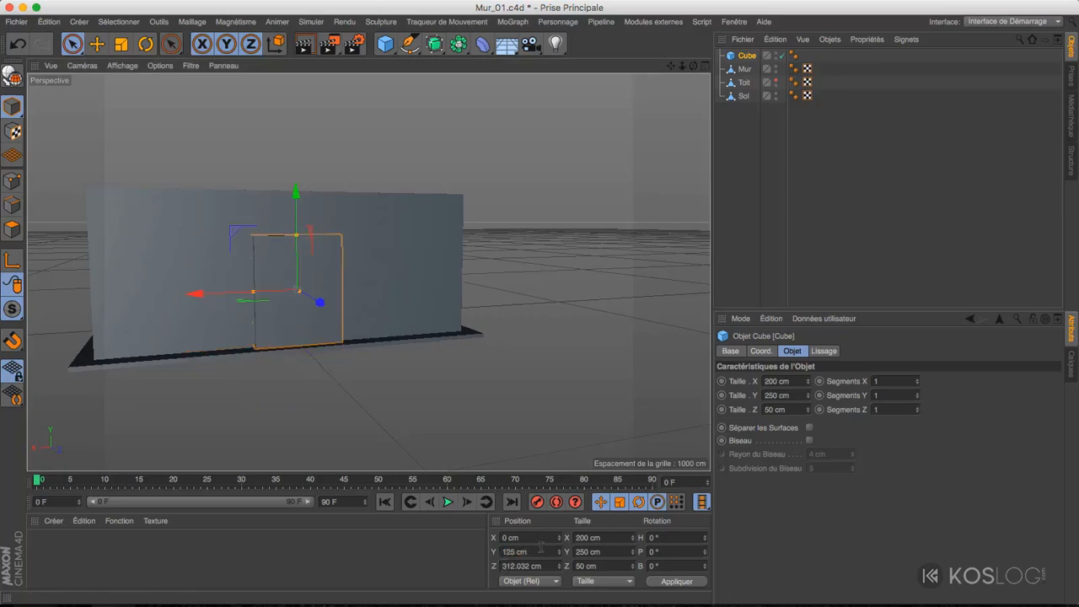
- Raise the cube by 50 cm, to a Y position of 175 cm
right_click_drag(275, 340, 333, 336, "alt")
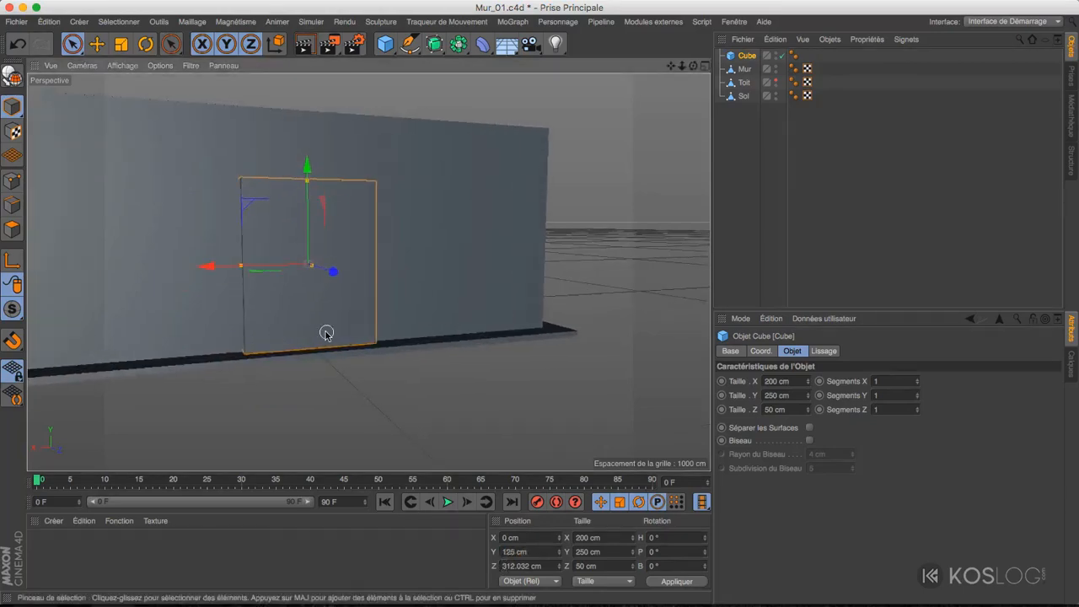
left_click_drag(307, 333, 254, 305, "alt")
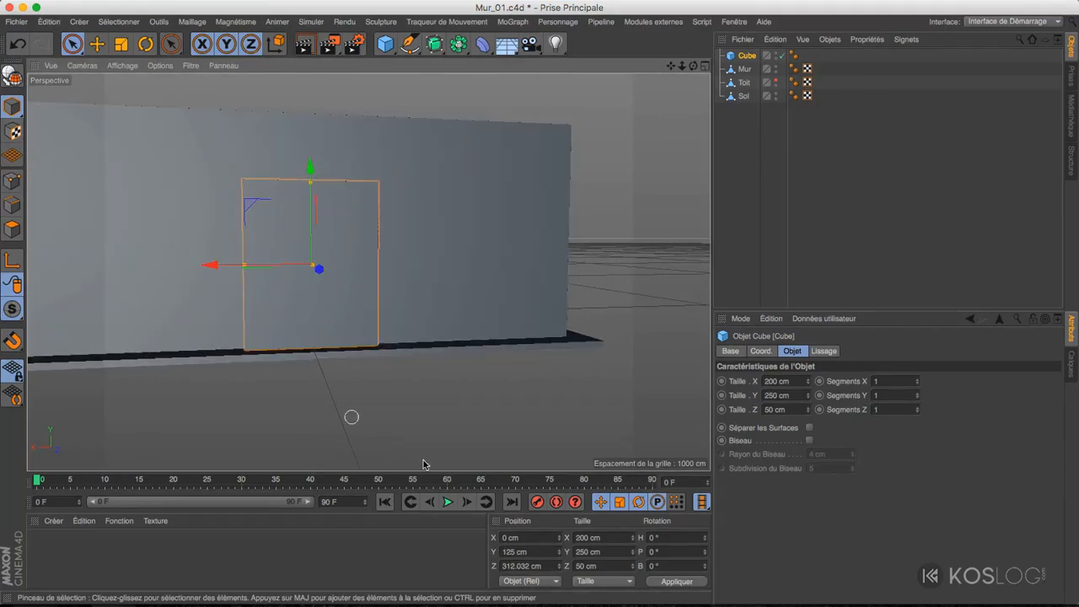
left_click(537, 552)
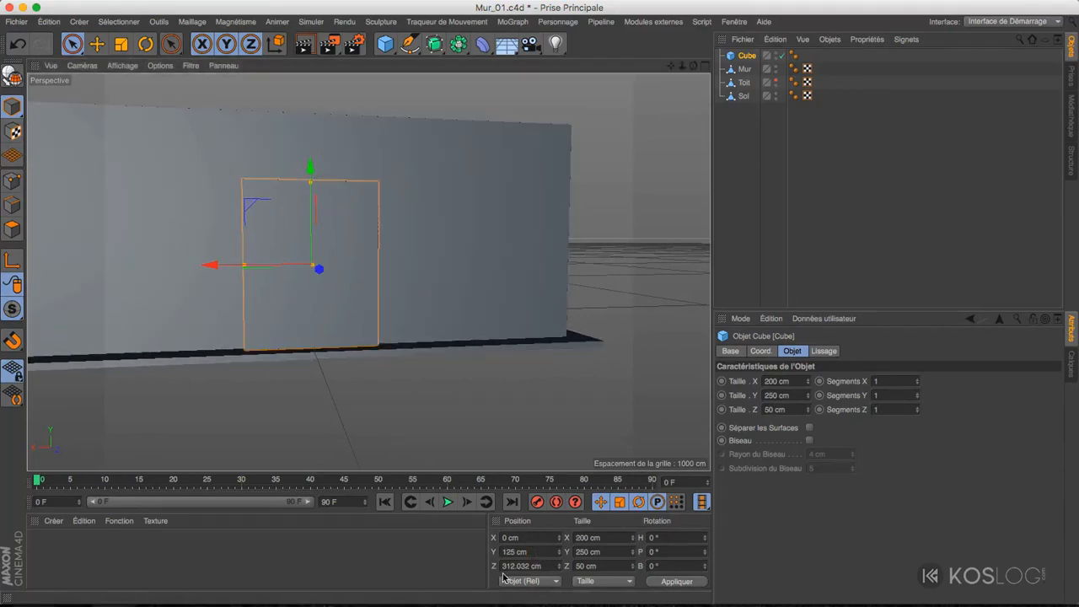
type("+50")
key("Return")
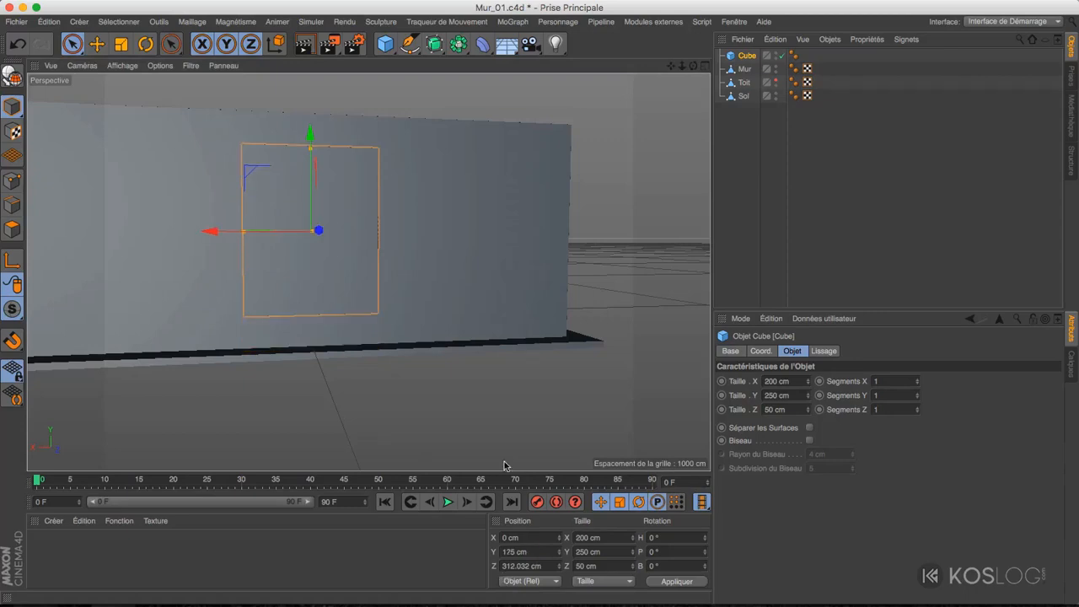
- Inspect the cube's placement in the wall and switch to a full-size front (Avant) view
left_click_drag(333, 244, 311, 290, "alt")
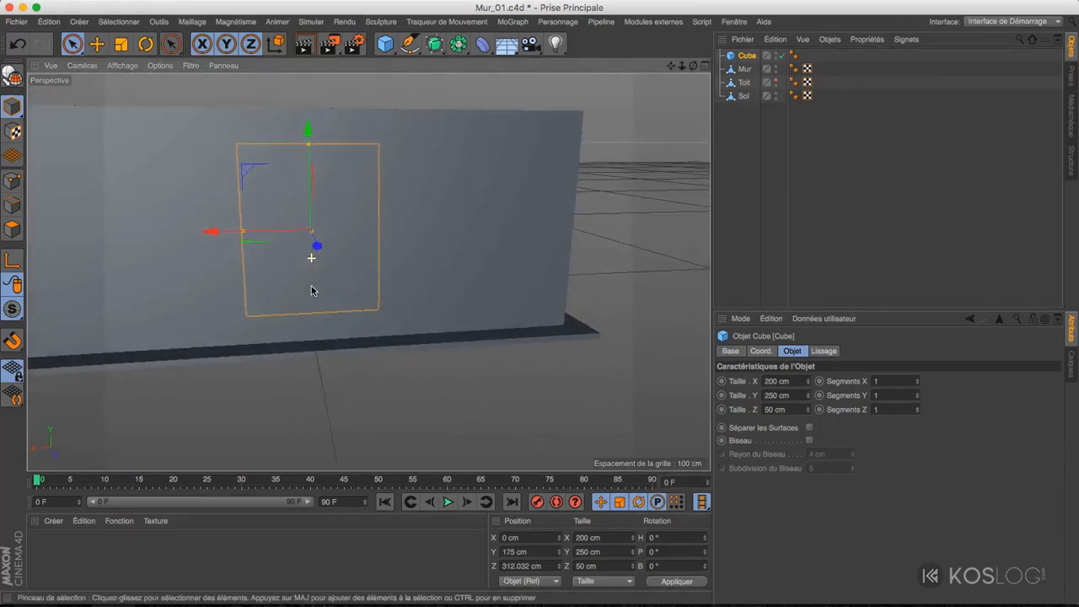
left_click_drag(312, 290, 343, 217, "alt")
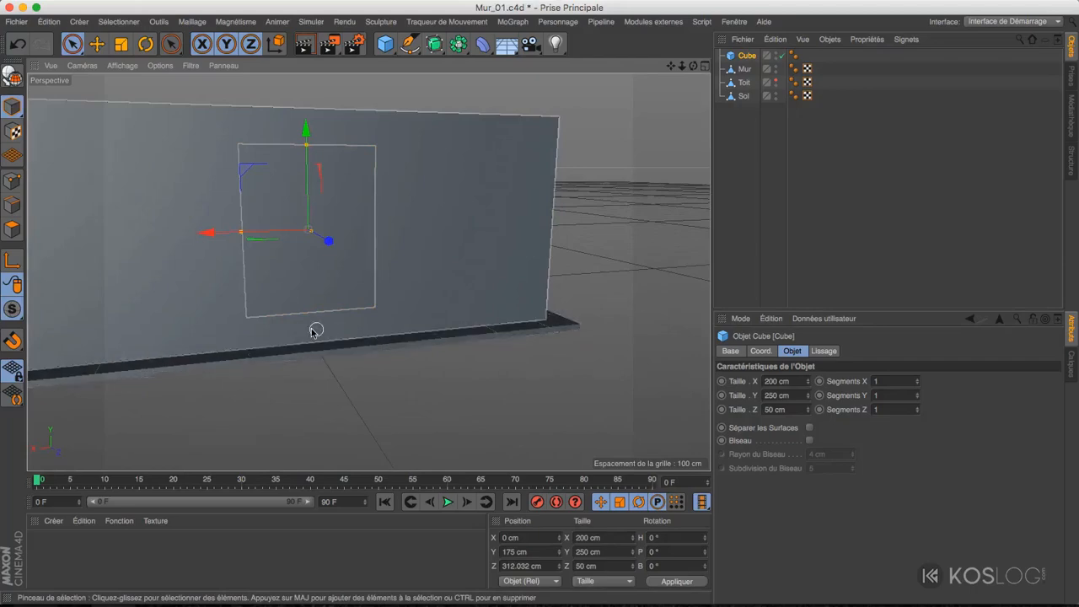
mouse_move(337, 299)
left_mouse_down("alt")
mouse_move(241, 312)
mouse_move(531, 266)
mouse_move(336, 309)
left_mouse_up("alt")
left_click_drag(511, 157, 570, 222, "alt")
middle_click_drag(580, 201, 199, 308, "alt")
left_click(705, 66)
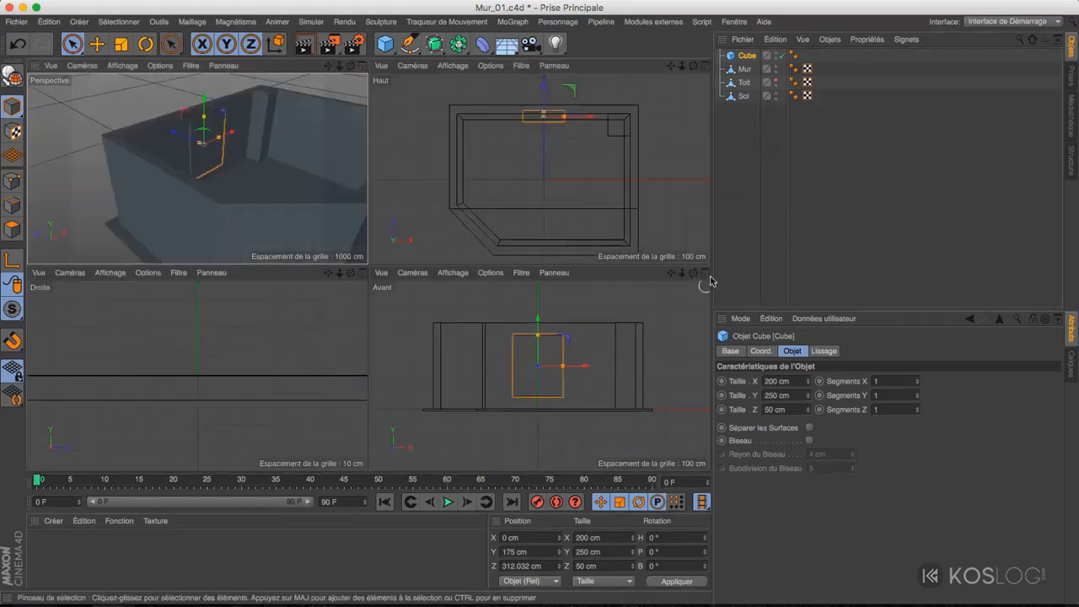
middle_click(662, 337)
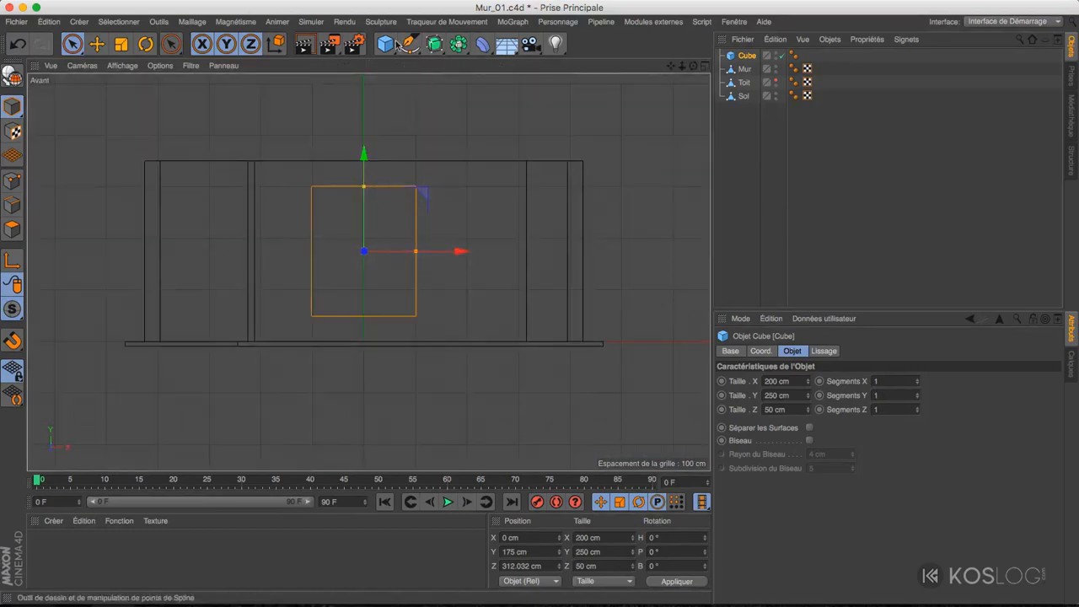
- Add a disc (Disque) and set its orientation to -Z
left_click_drag(385, 44, 438, 82)
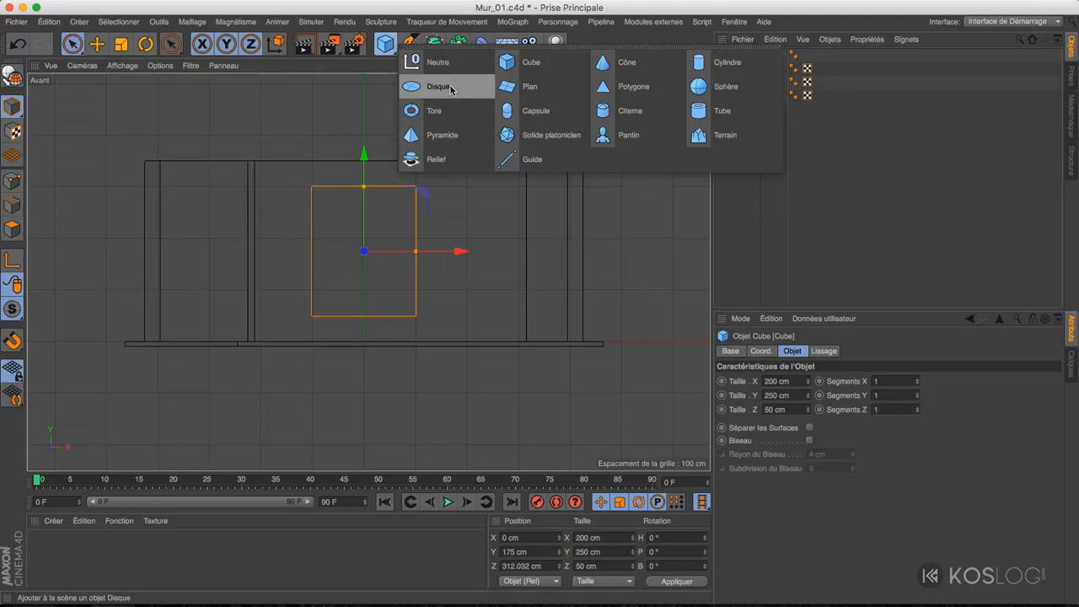
left_click(451, 88)
left_click(816, 438)
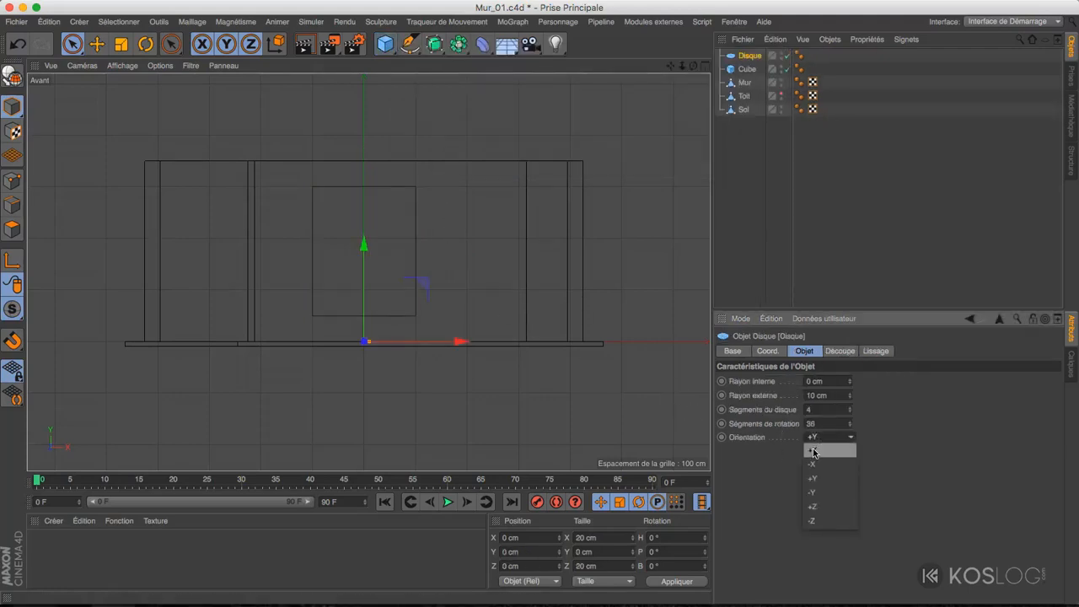
left_click(816, 521)
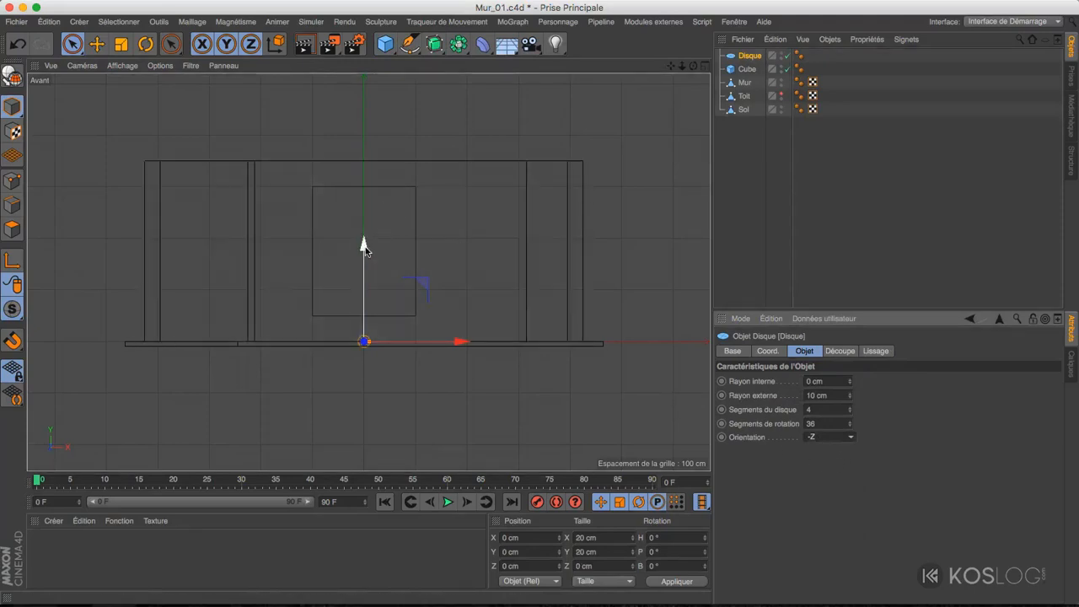
- Raise the disc to about 196 cm in Y and set its outer radius to 100 cm
left_click_drag(364, 243, 364, 143)
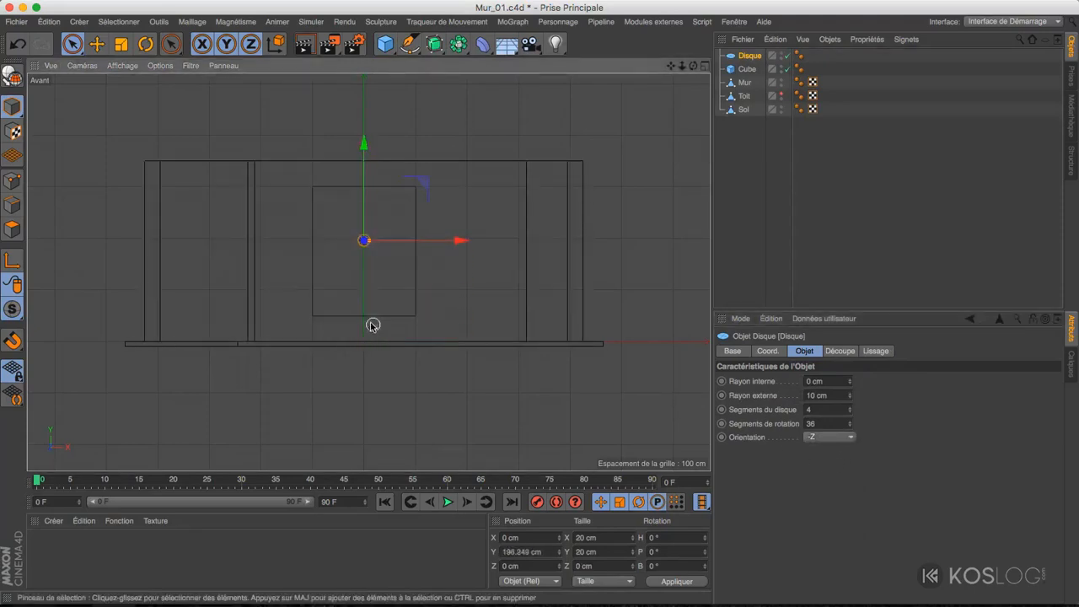
left_click(839, 395)
key("Return")
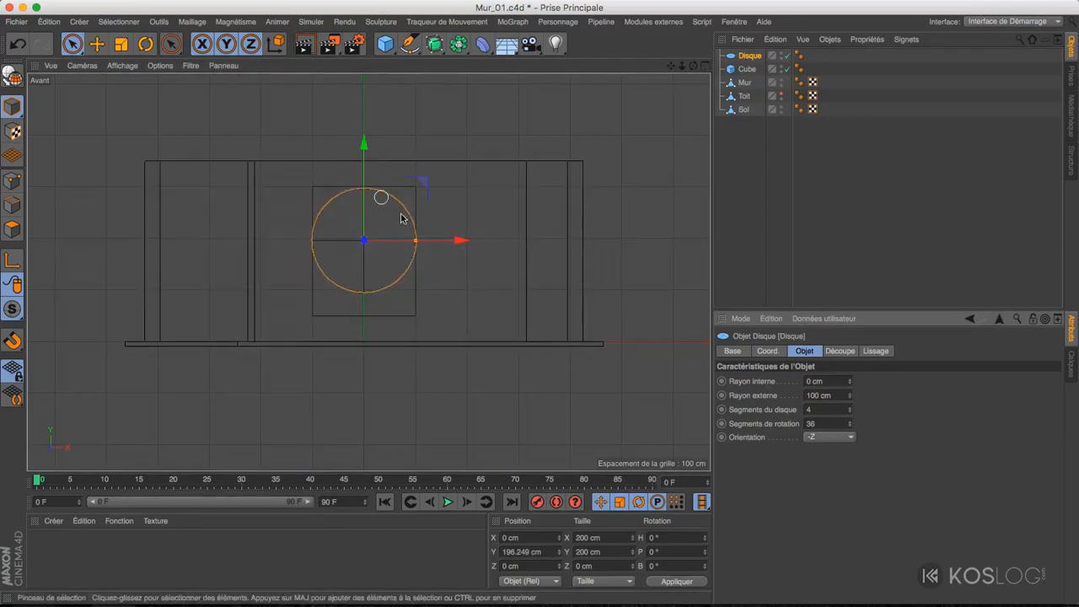
- Align the top of the disc with the cube's upper edge by moving it up to about 199.7 cm in Y
scroll(376, 202, "up", 5)
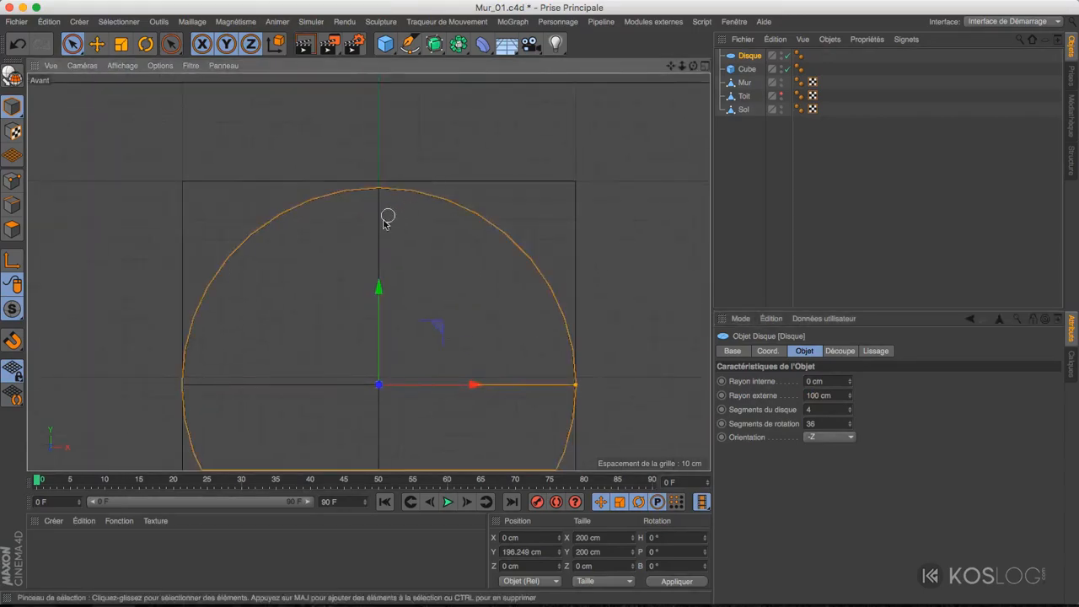
left_click_drag(379, 295, 378, 279)
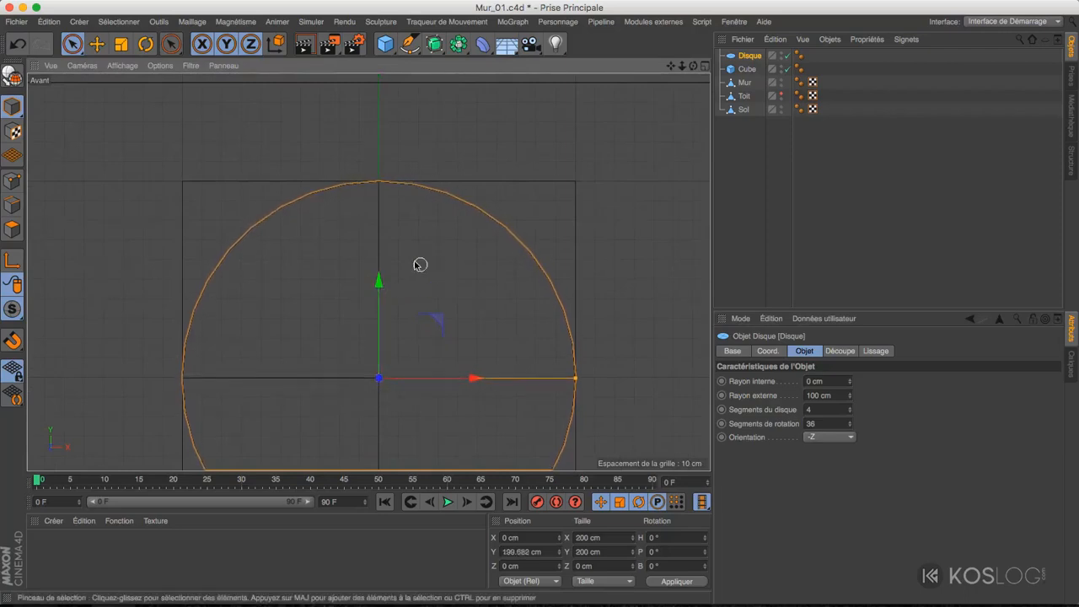
scroll(384, 290, "down", 5)
scroll(377, 278, "up", 2)
scroll(383, 263, "up", 3)
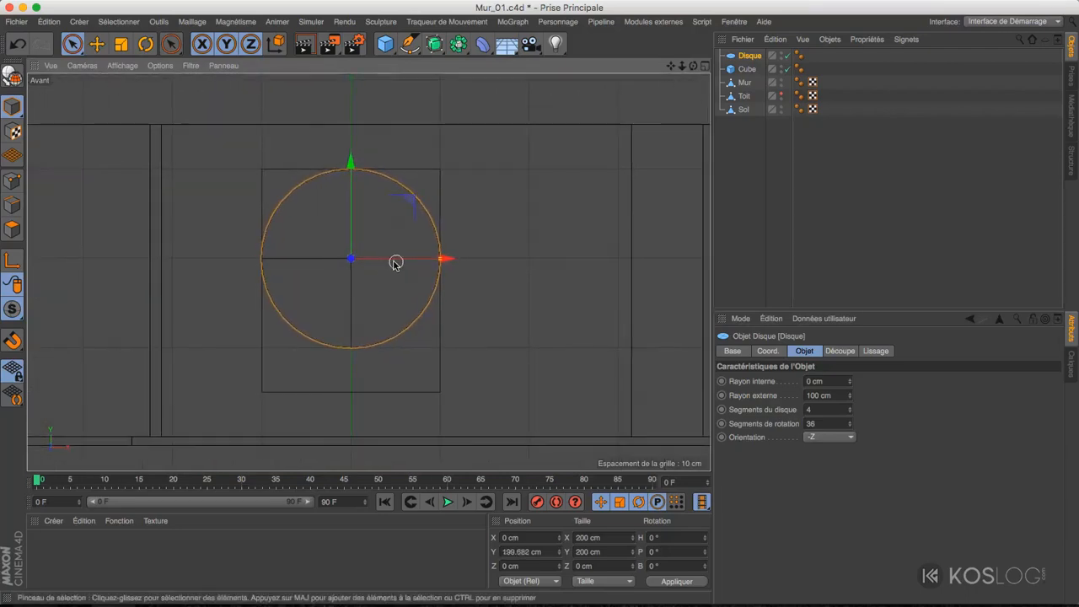
- Set the front view's display to wireframe (Fil de fer) to show all of the disc's segments
left_click(123, 64)
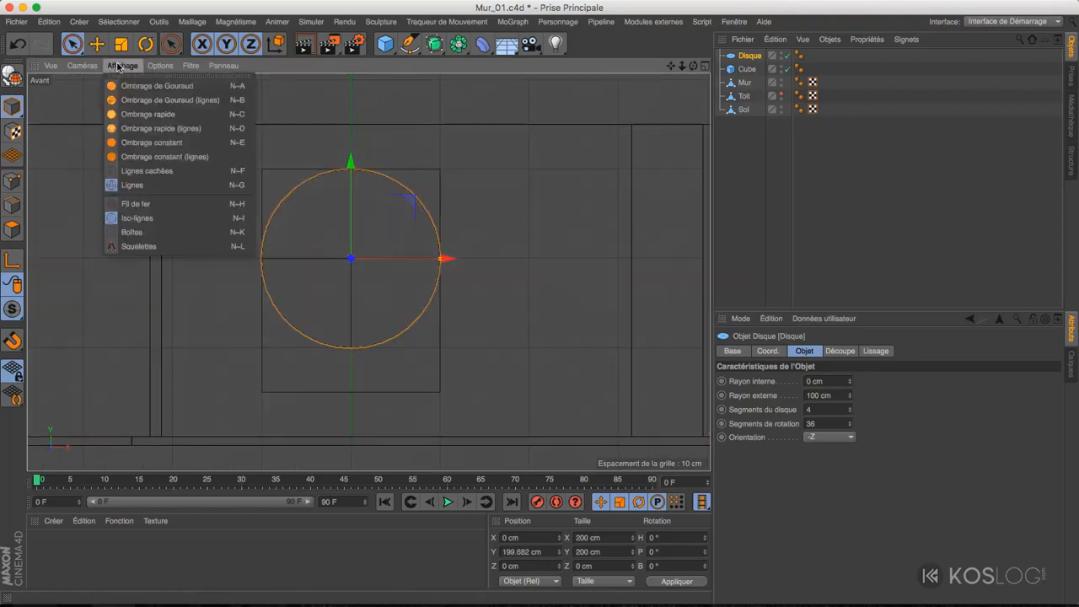
left_click(147, 206)
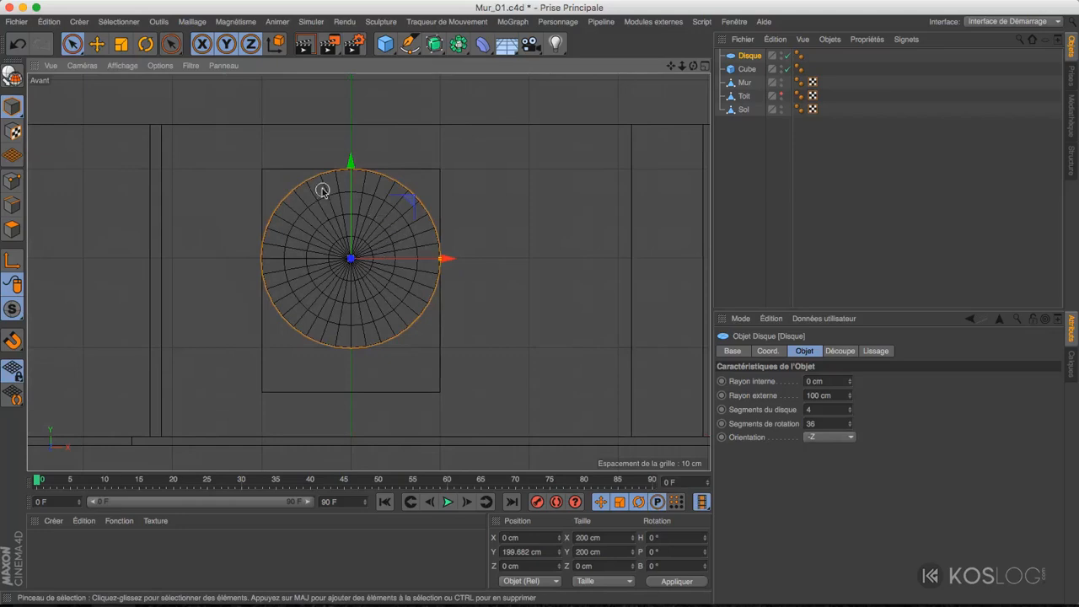
scroll(323, 190, "up", 3)
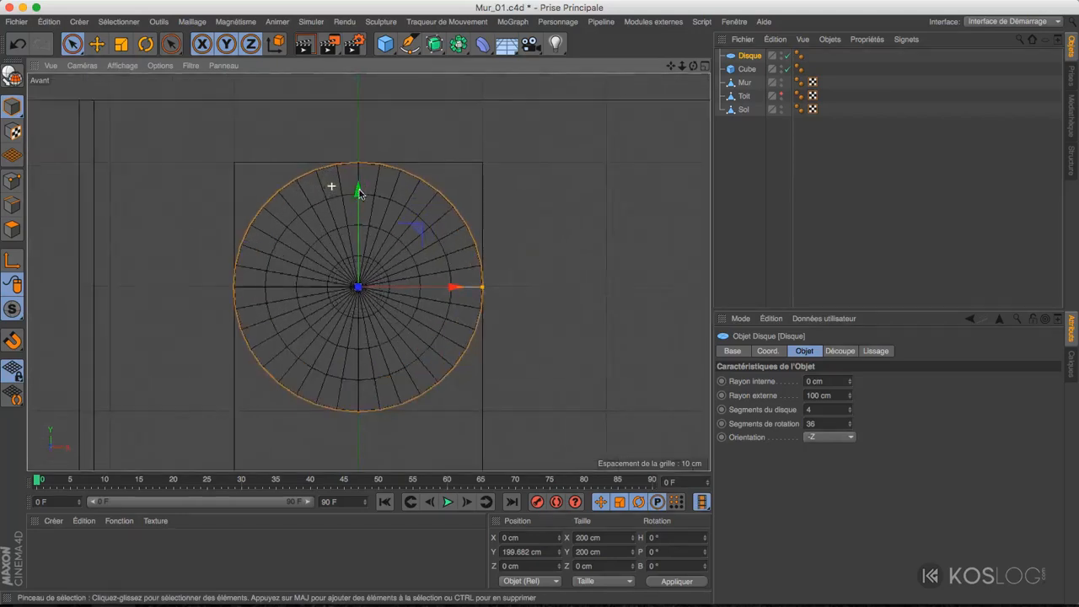
- Make the disc editable and delete all points below its horizontal centre line using a rectangle selection
left_click(11, 74)
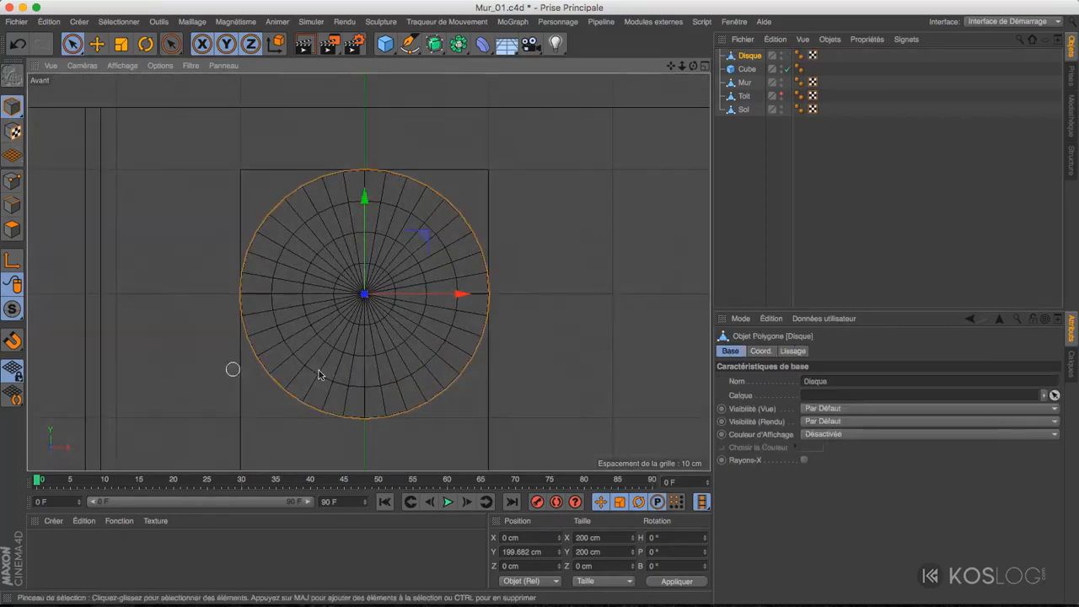
left_click(11, 181)
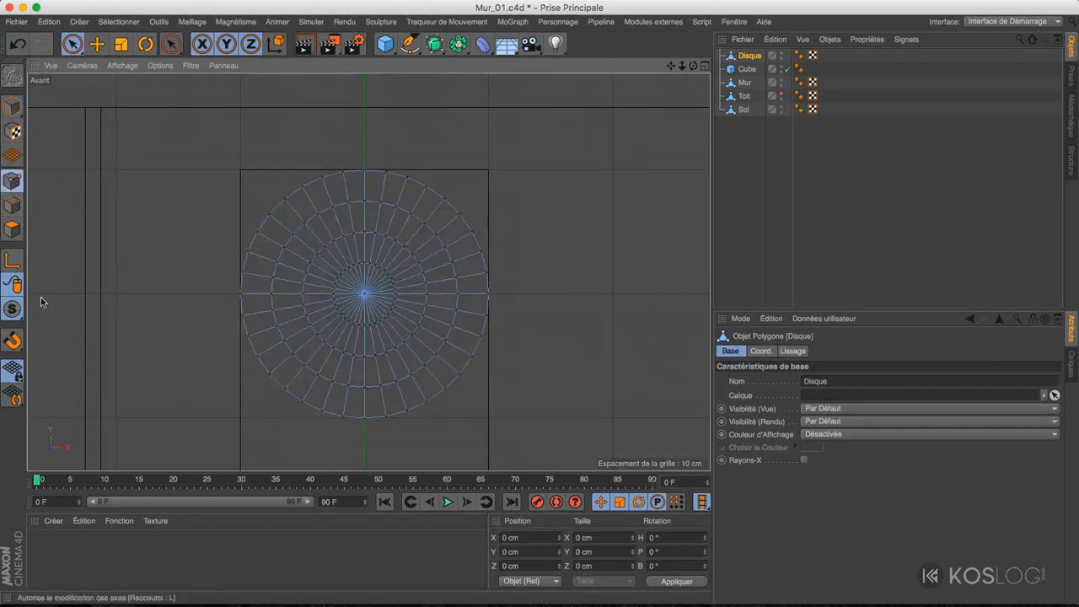
left_click_drag(82, 49, 116, 88)
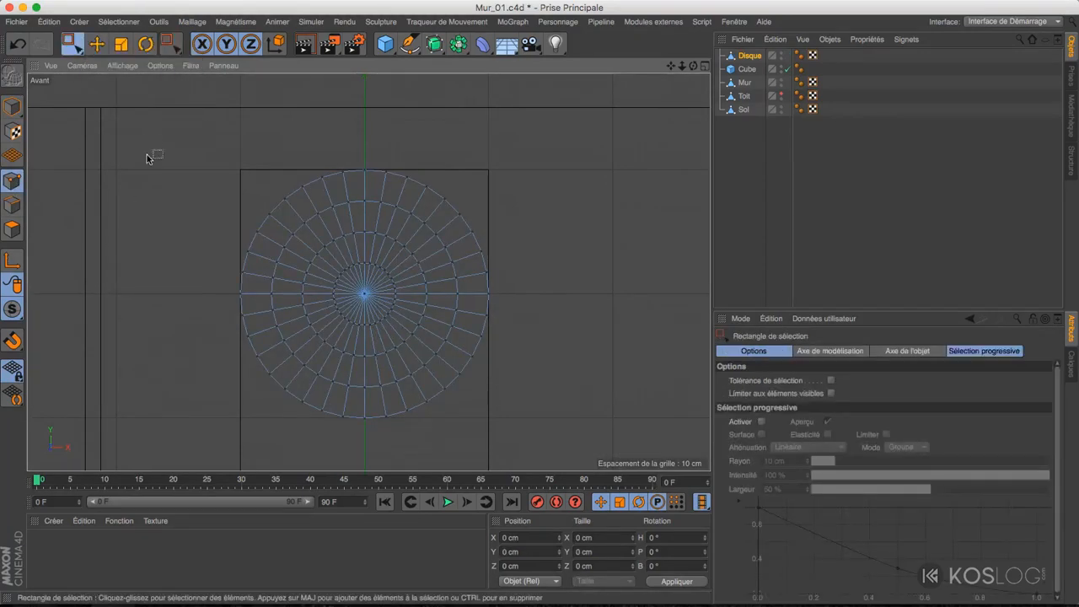
left_click_drag(215, 439, 582, 299)
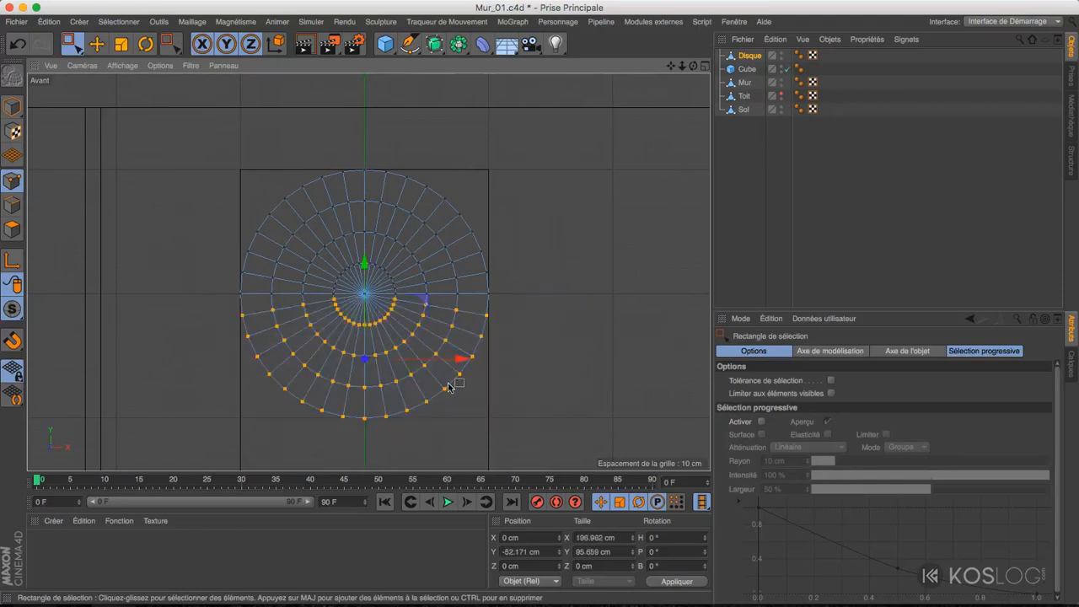
key("Delete")
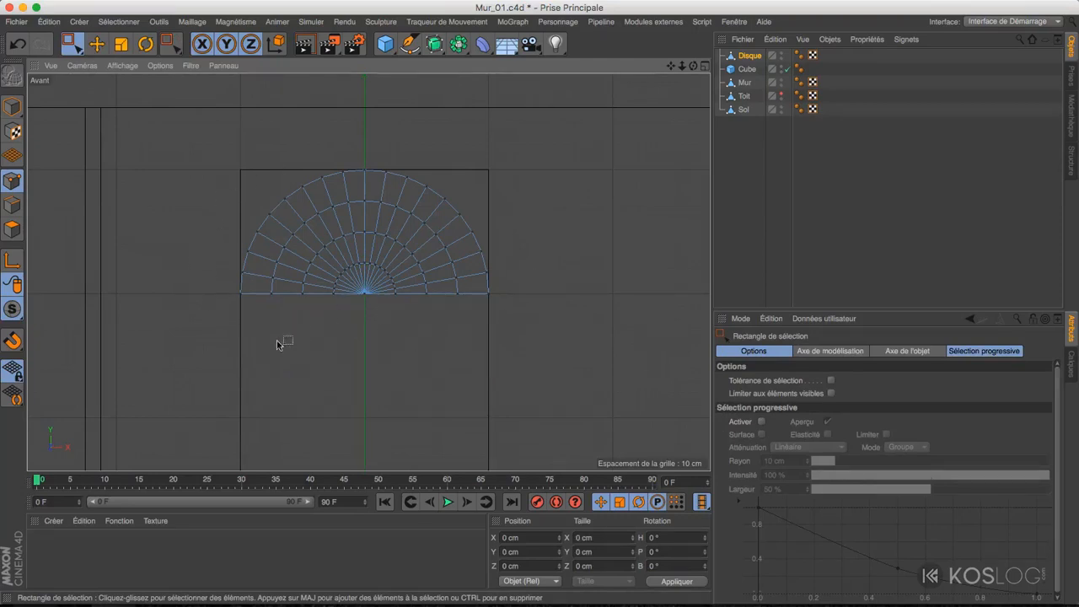
- Select the half disc's two bottom edges and extrude them straight down by about 149.6 cm to the cube's lower edge
left_click(11, 206)
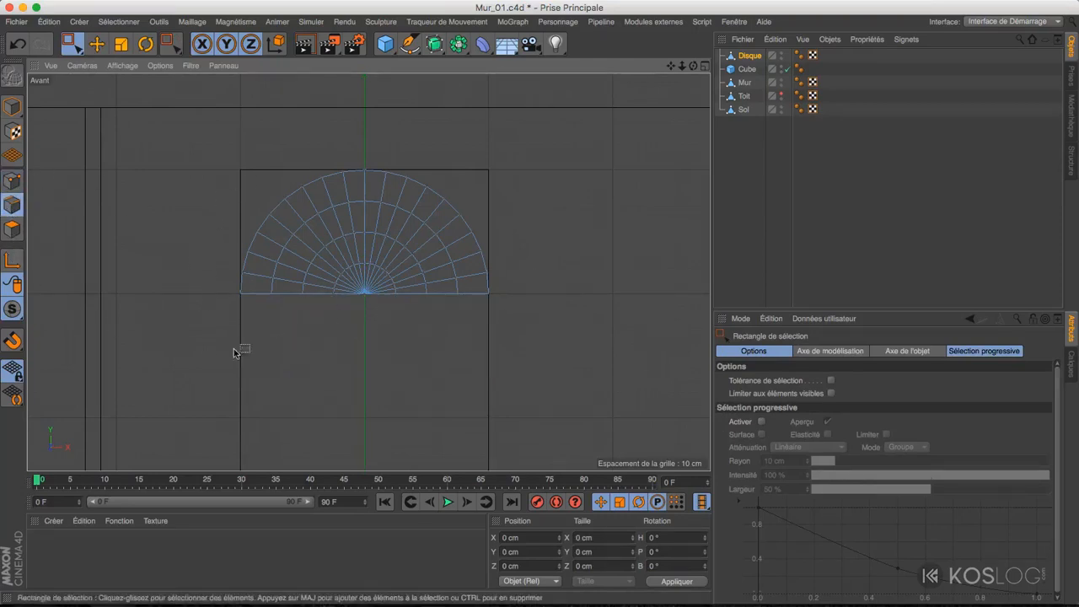
left_click(96, 44)
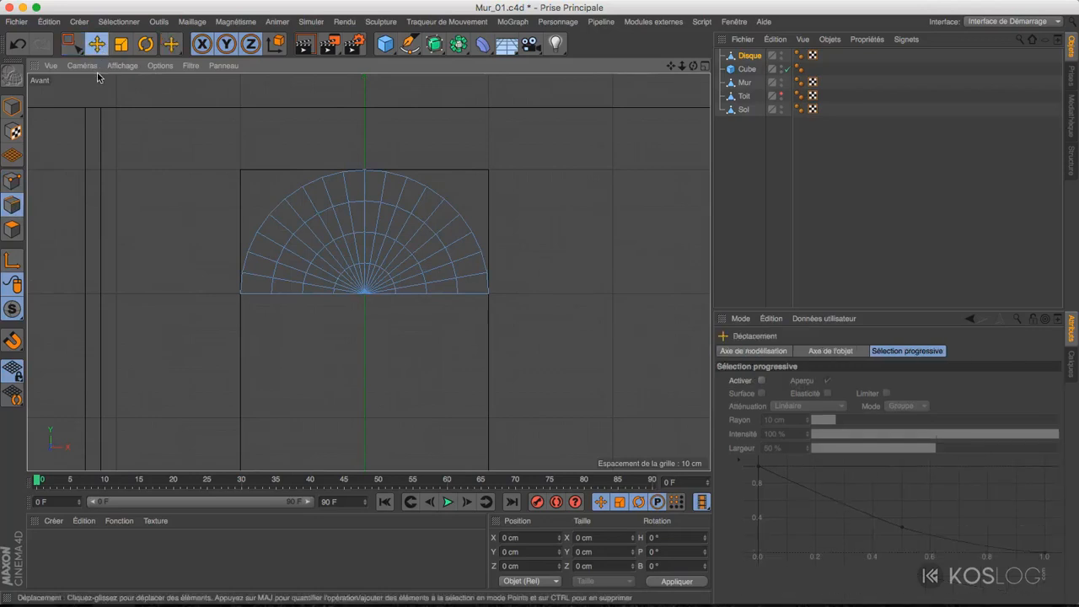
double_click(256, 295)
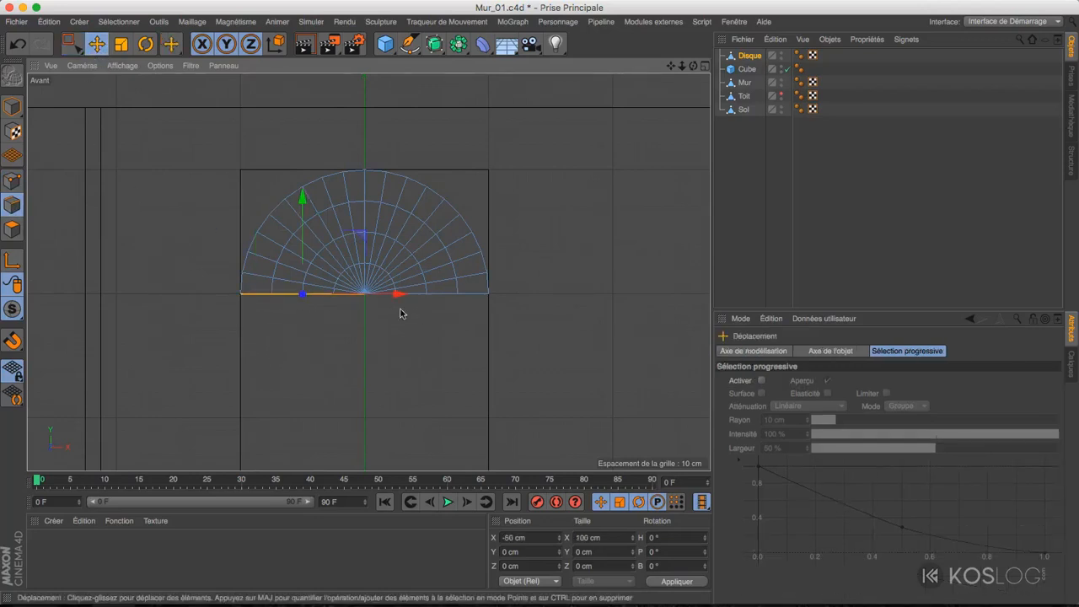
double_click(438, 295, "shift")
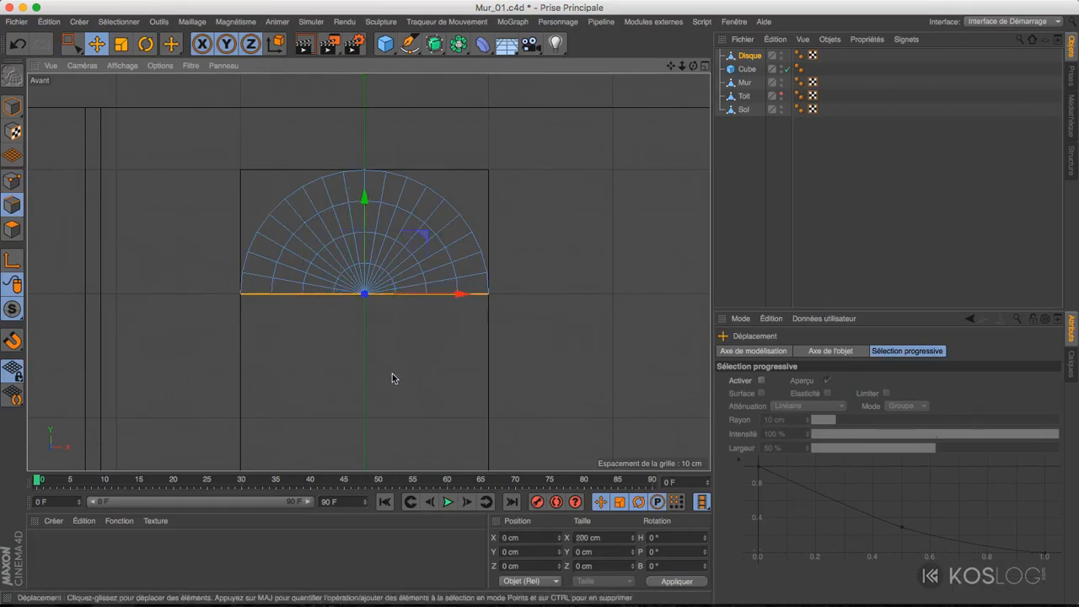
middle_click_drag(374, 361, 388, 301)
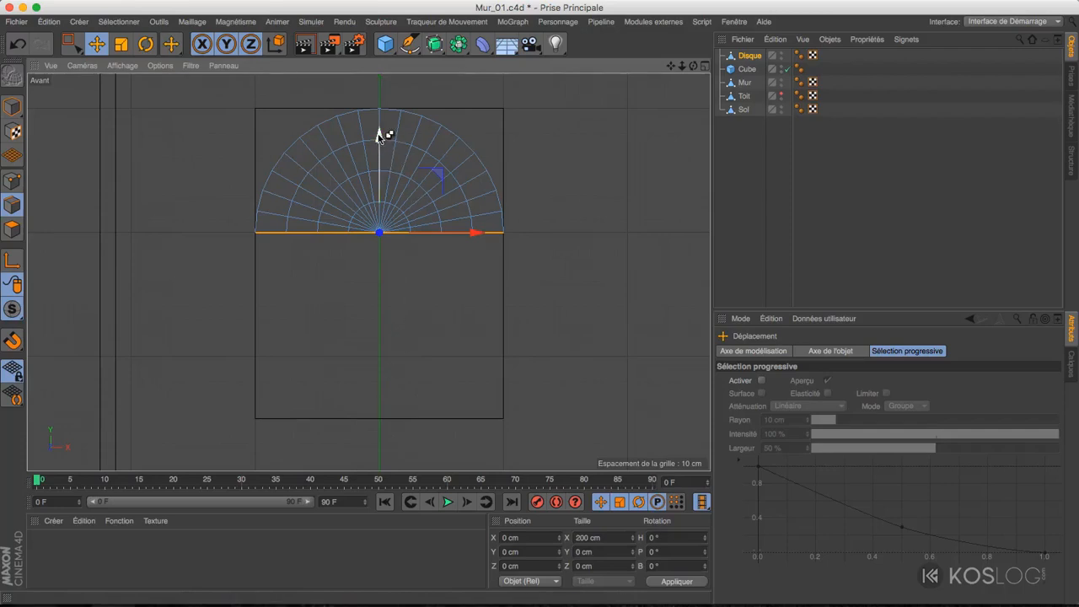
left_click_drag(381, 133, 366, 324, "ctrl")
right_click_drag(373, 450, 449, 379, "alt")
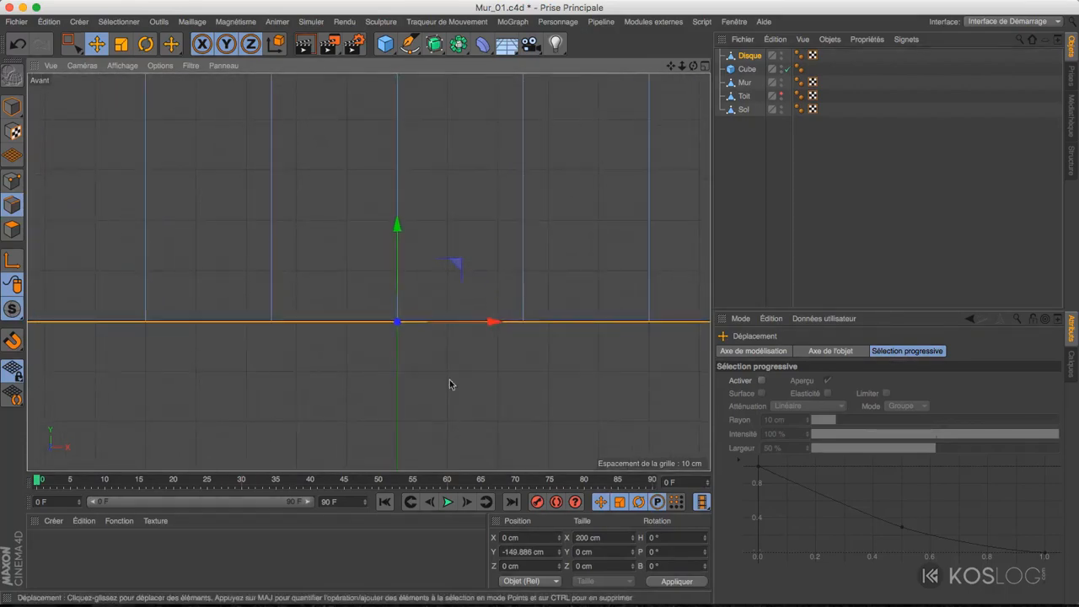
left_click_drag(397, 228, 398, 226)
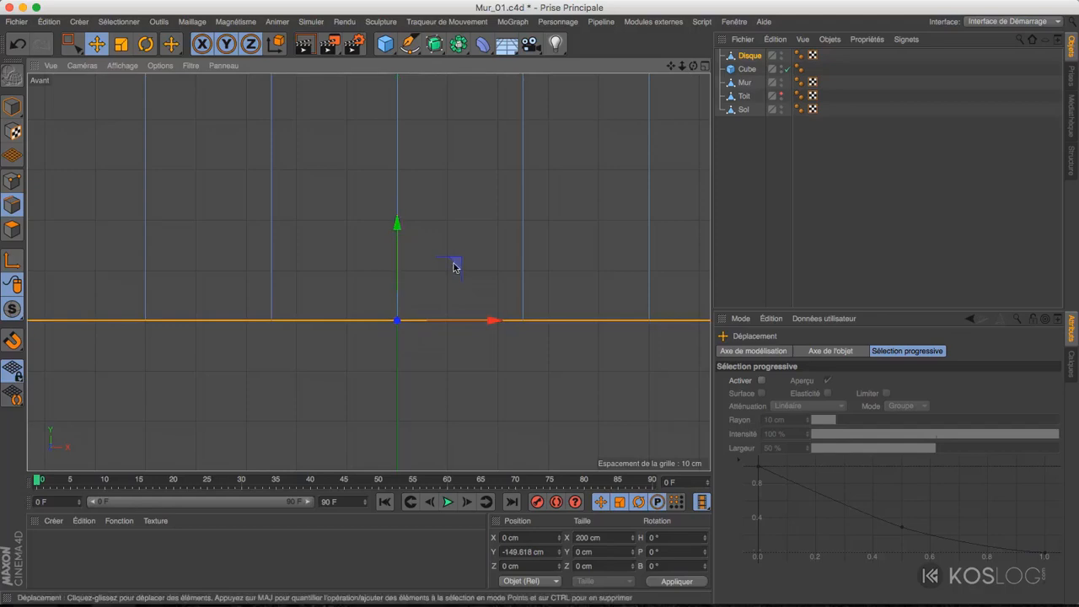
- Select all polygons of the flat arch in the perspective view and extrude them by about 35.3 cm
scroll(452, 265, "down", 6)
middle_click_drag(458, 282, 381, 371, "alt")
middle_click(411, 271)
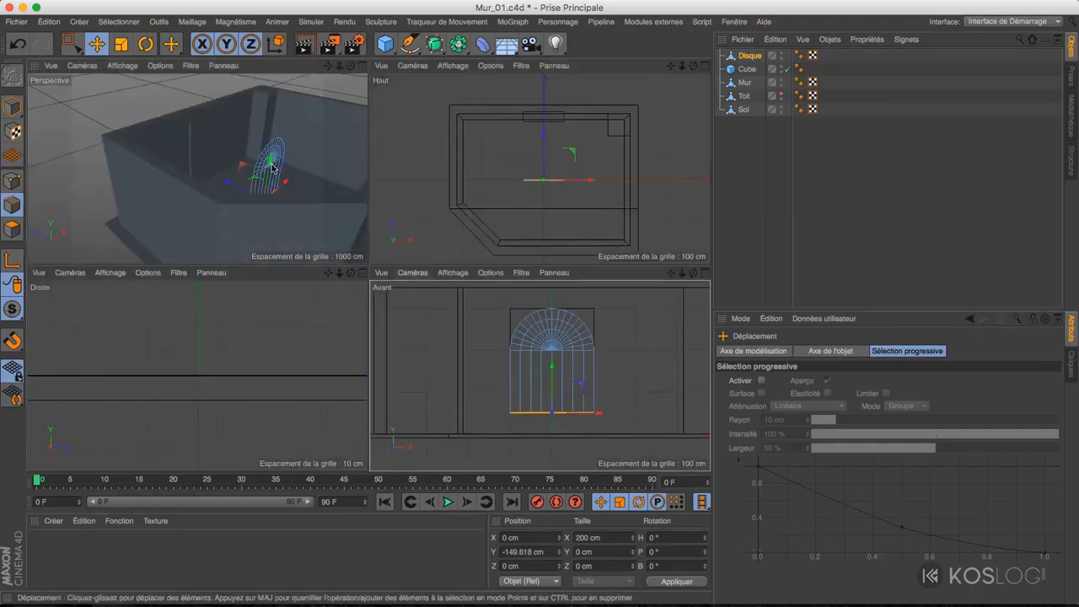
middle_click(324, 202)
left_click_drag(528, 263, 309, 345, "alt")
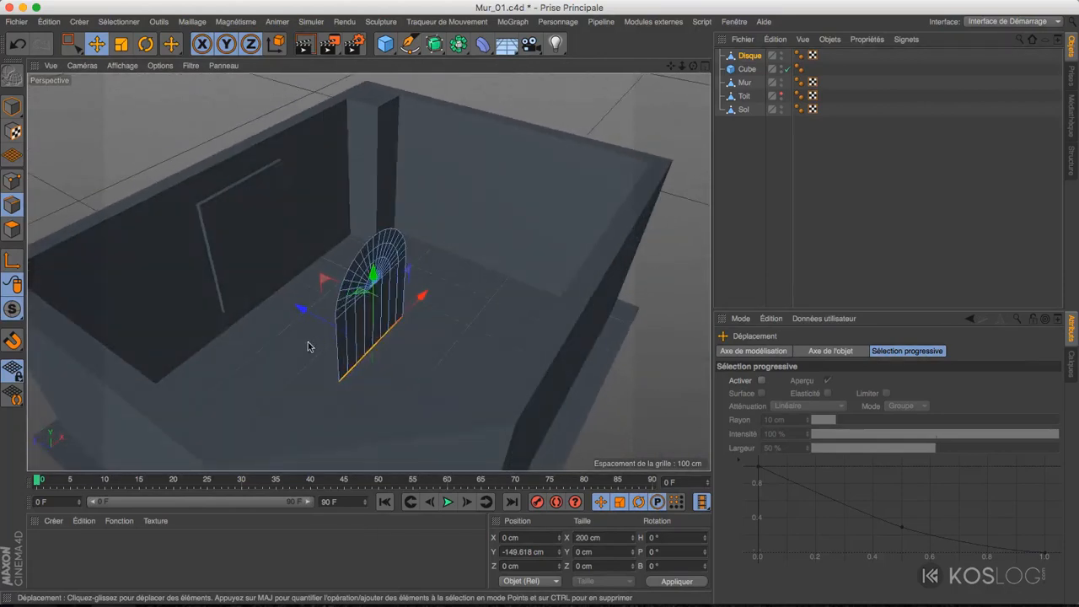
left_click(12, 230)
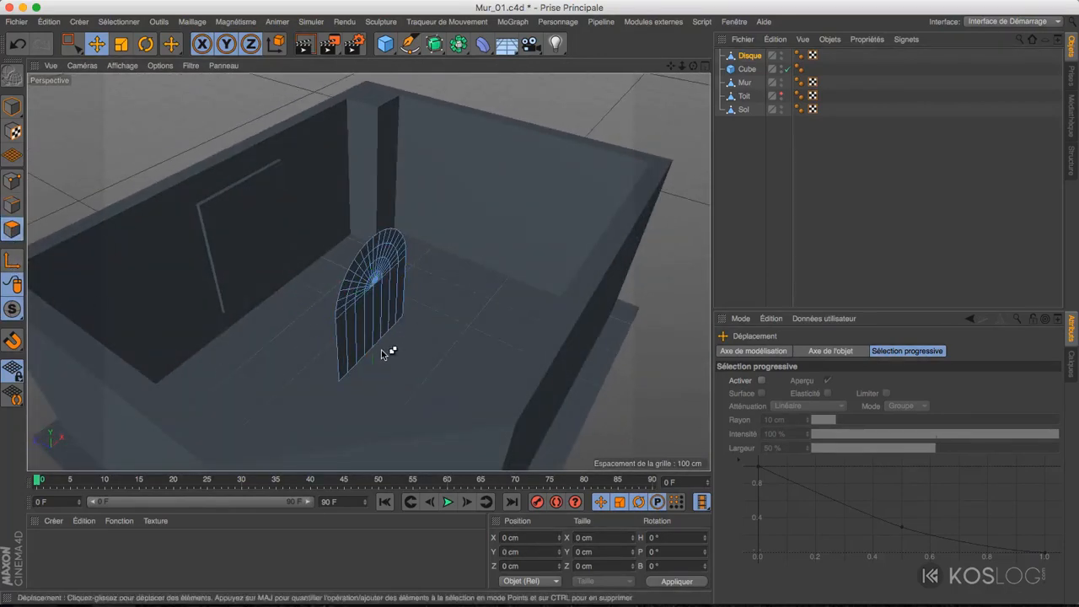
key("super+a")
left_click_drag(385, 342, 427, 311, "alt")
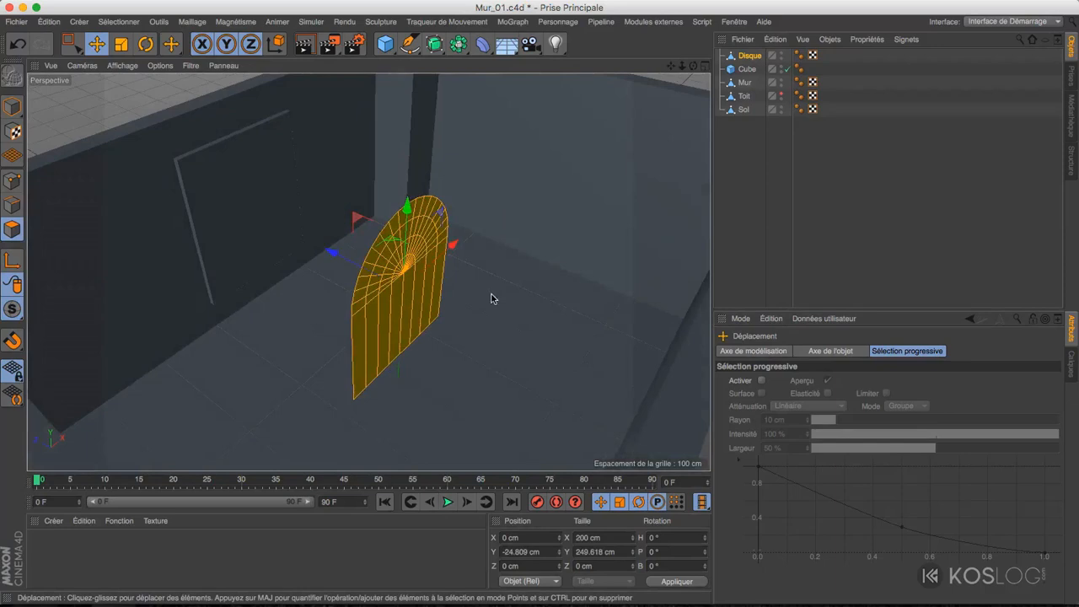
right_click(493, 297)
left_click(531, 295)
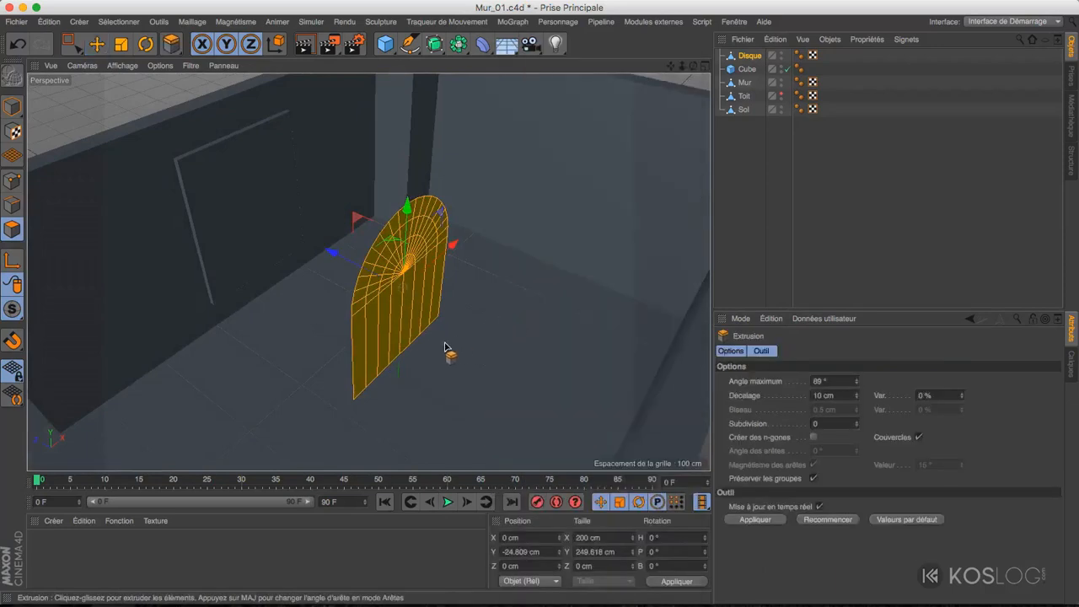
left_click_drag(445, 346, 681, 424)
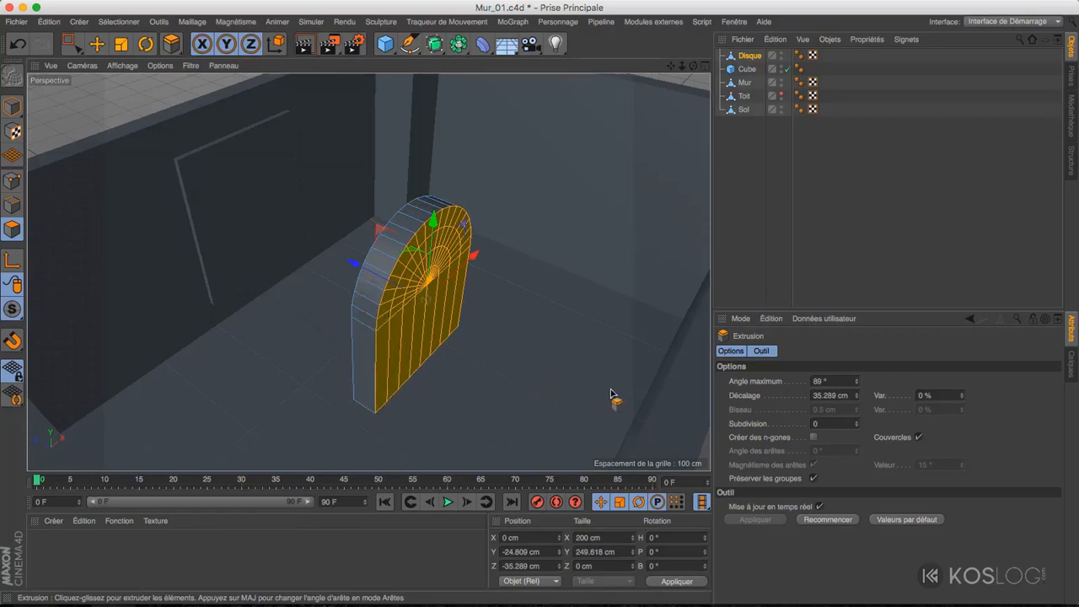
- Set the arch extrusion's offset (Décalage) to 50 cm
left_click(847, 395)
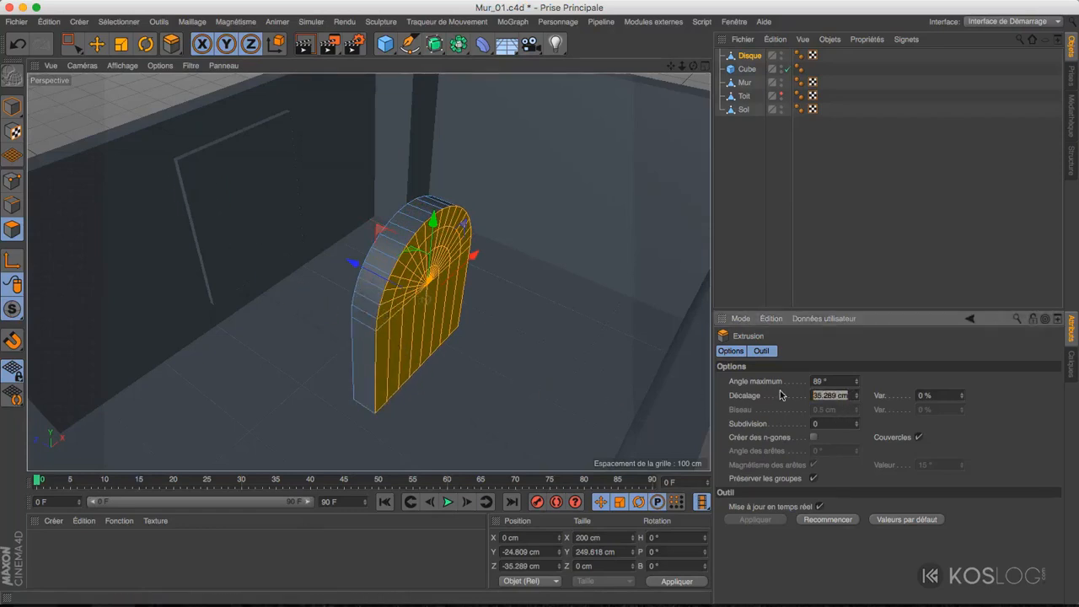
type("50")
key("Return")
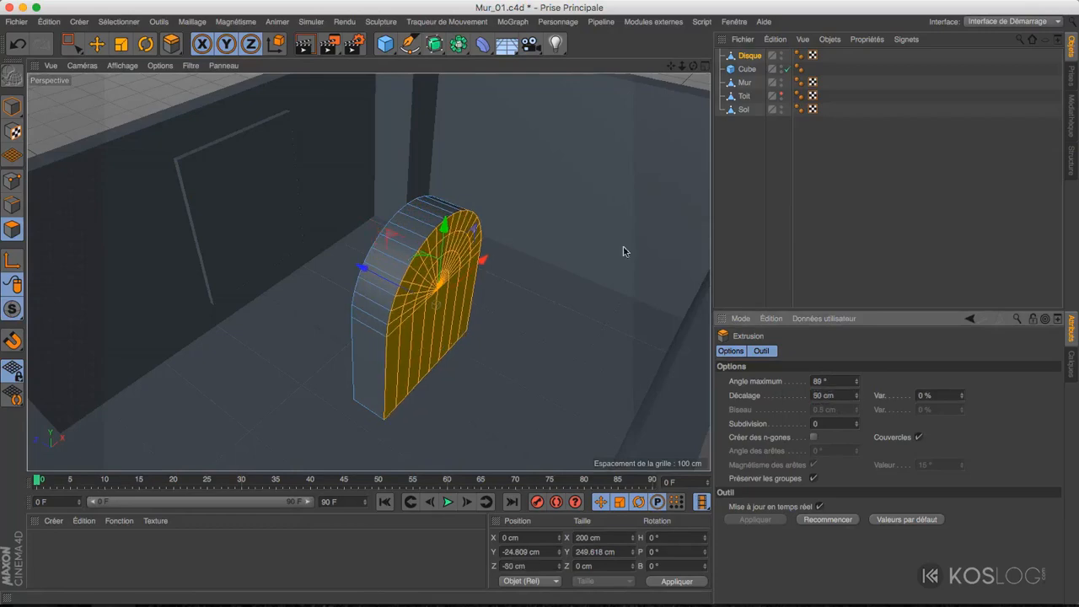
- Switch the extrusion's caps (Couvercles) off and back on to compare the arch's back face
left_click_drag(378, 313, 565, 314, "alt")
mouse_move(344, 324)
left_mouse_down("alt")
mouse_move(410, 314)
mouse_move(333, 329)
left_mouse_up("alt")
left_click(919, 437)
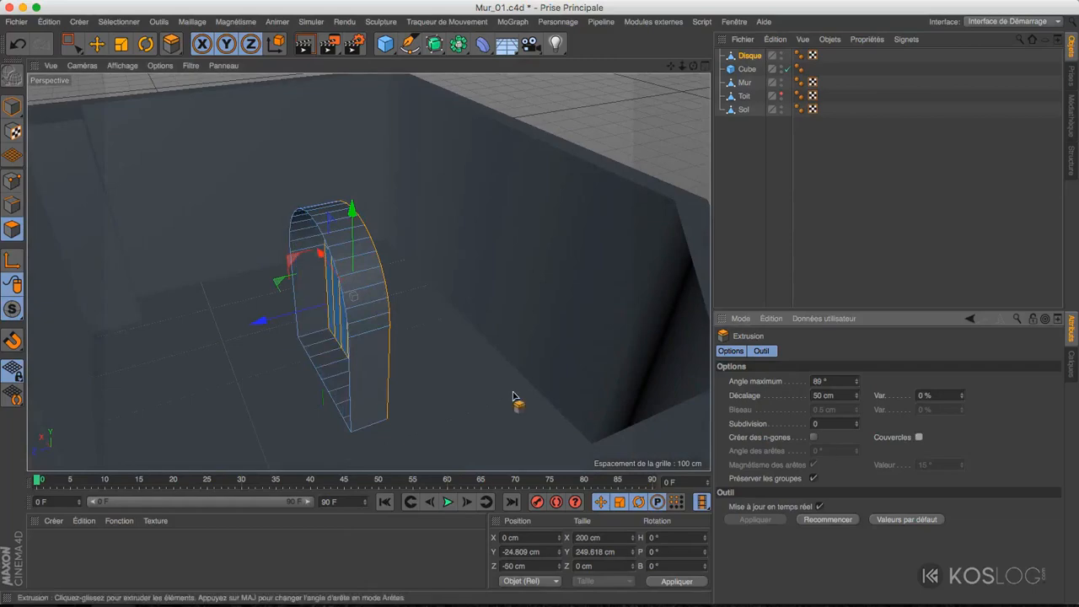
left_click_drag(513, 396, 450, 374, "alt")
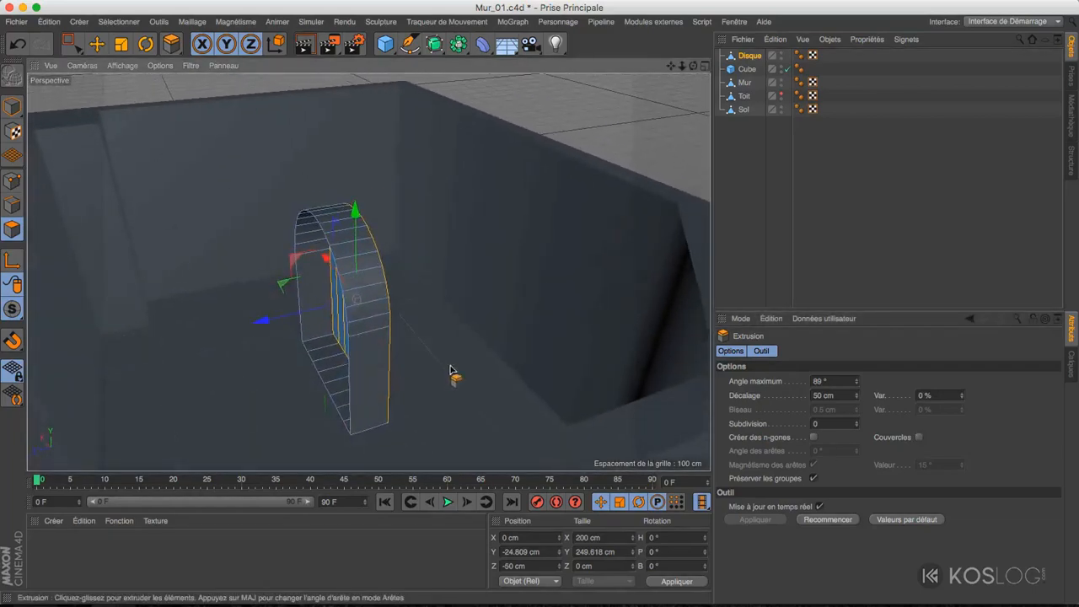
left_click(919, 436)
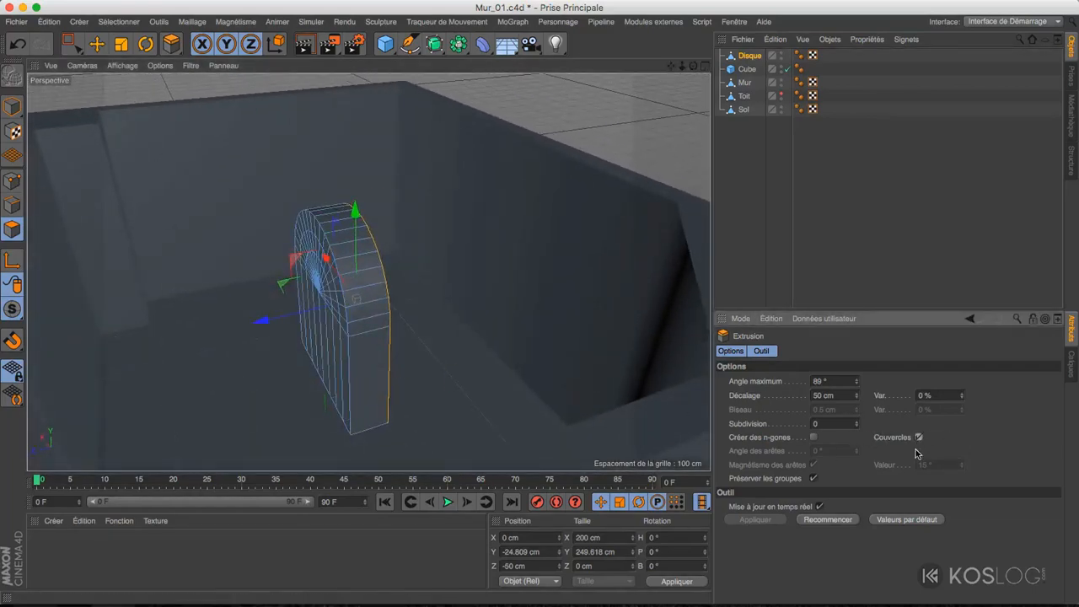
- Return to model mode for the whole arch and deactivate the reference cube
left_click_drag(390, 363, 349, 362, "alt")
key("space")
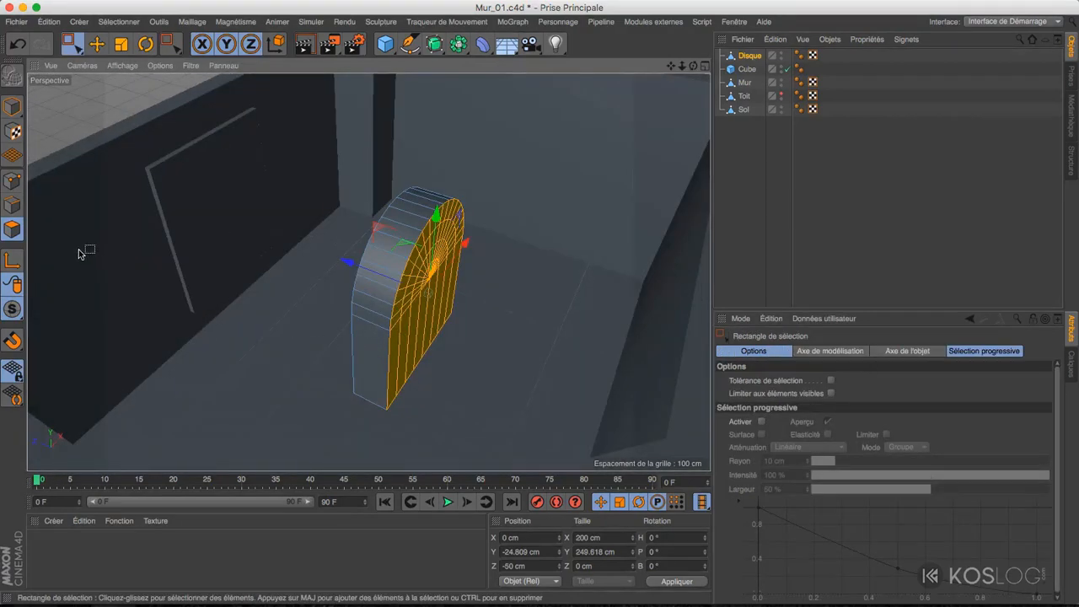
left_click(12, 108)
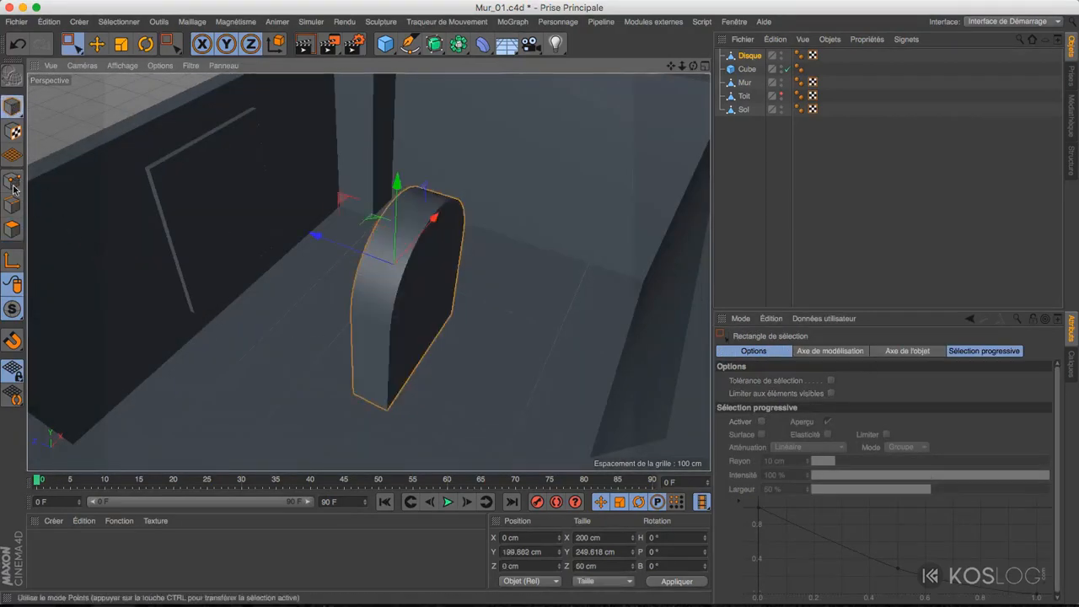
left_click_drag(458, 264, 441, 272, "alt")
left_click(788, 69)
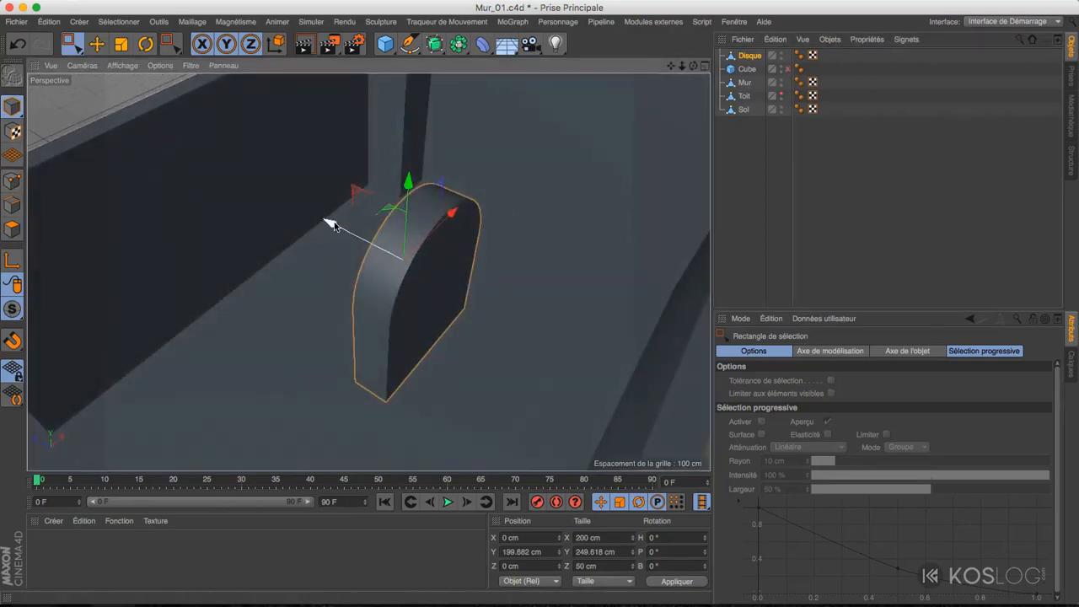
- Move the arch into the back wall at about 334.7 cm in Z and shift it to about 157.8 cm in X
left_click_drag(330, 223, 299, 187)
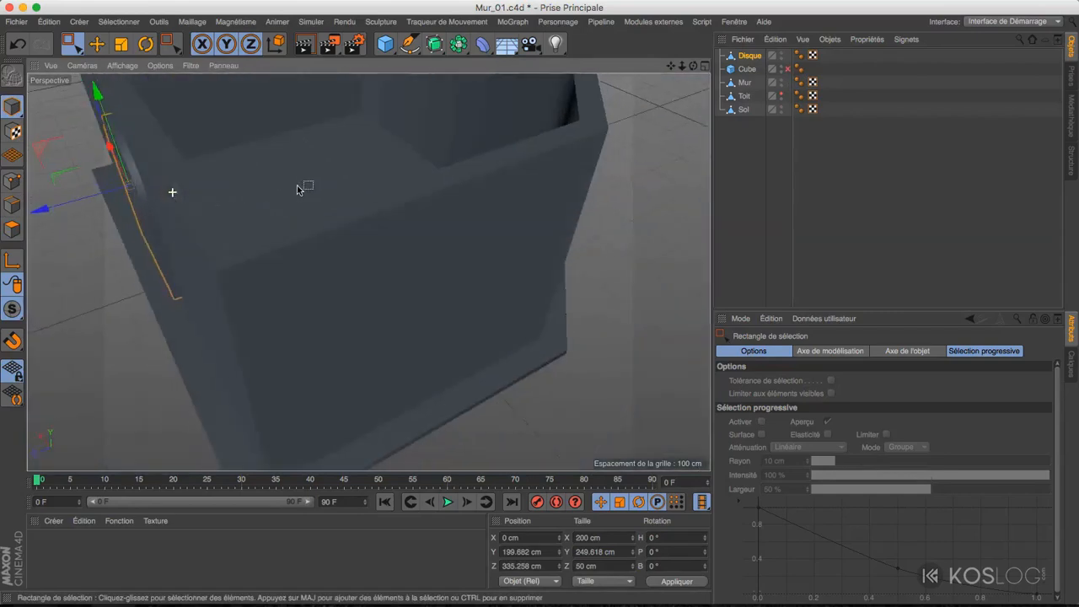
left_click_drag(48, 212, 49, 210)
left_click_drag(252, 176, 308, 240, "alt")
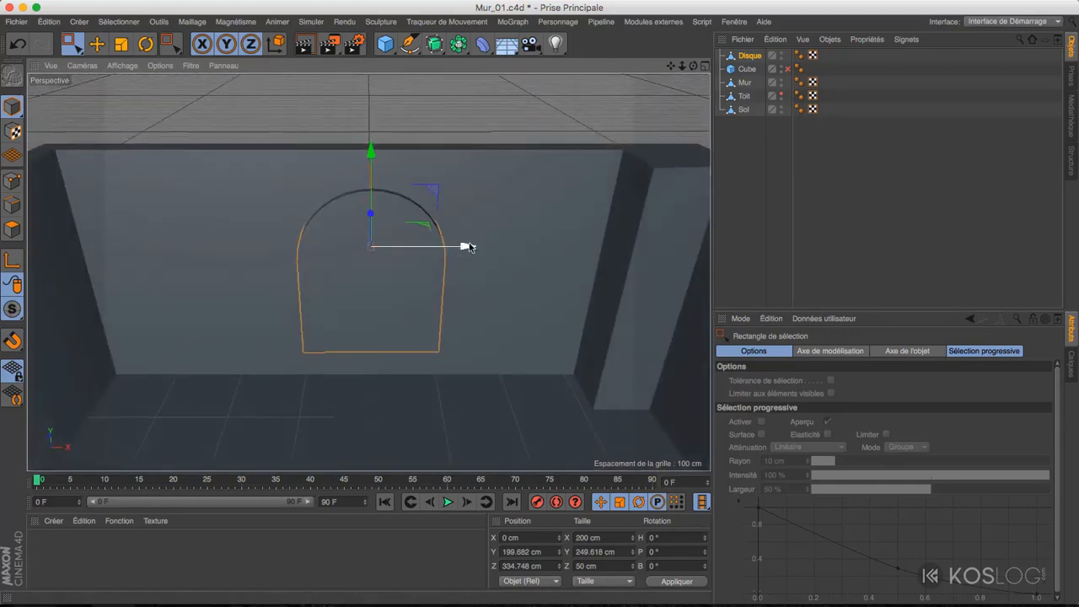
left_click_drag(469, 246, 574, 246)
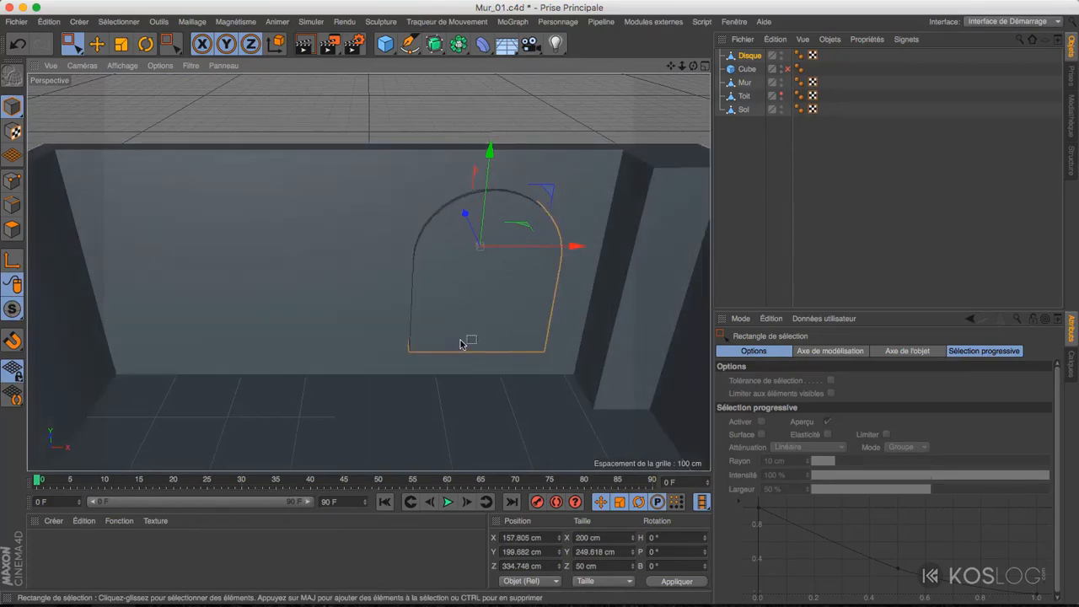
- Try a freehand copy of the arch at about -193 cm in X, and undo it
left_click_drag(574, 246, 333, 248)
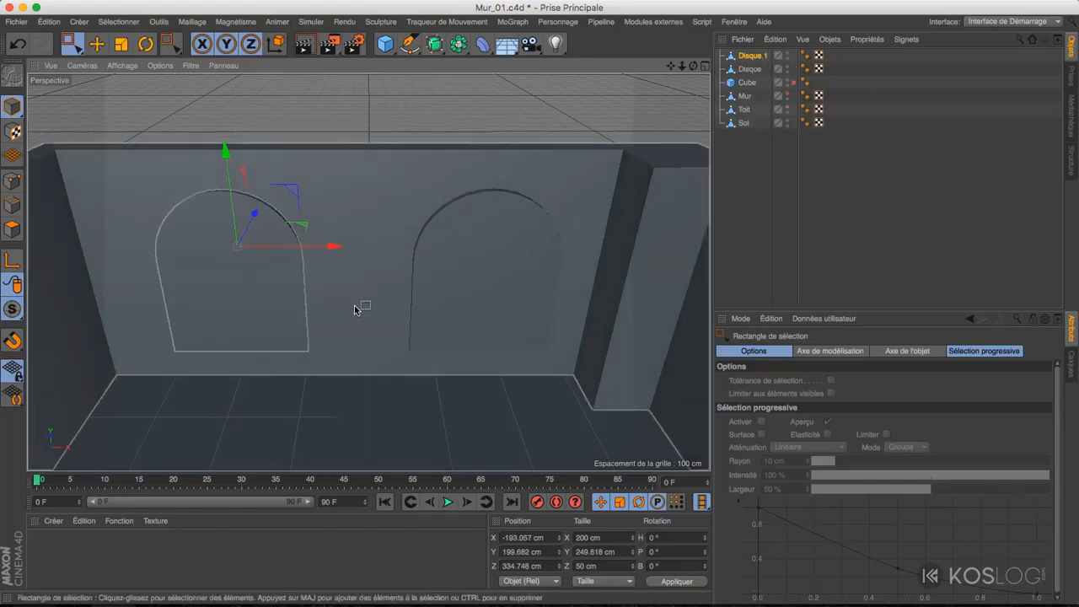
key("ctrl+z")
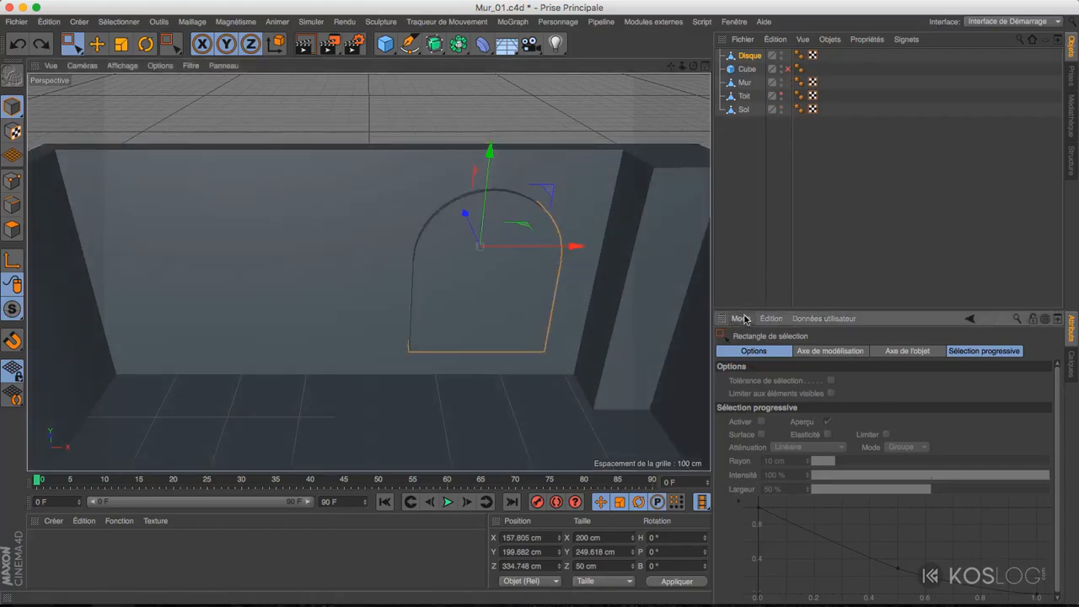
- Set the movement quantization to 350 cm in the modelling settings and copy the arch one increment in negative X
left_click(741, 319)
left_click(761, 172)
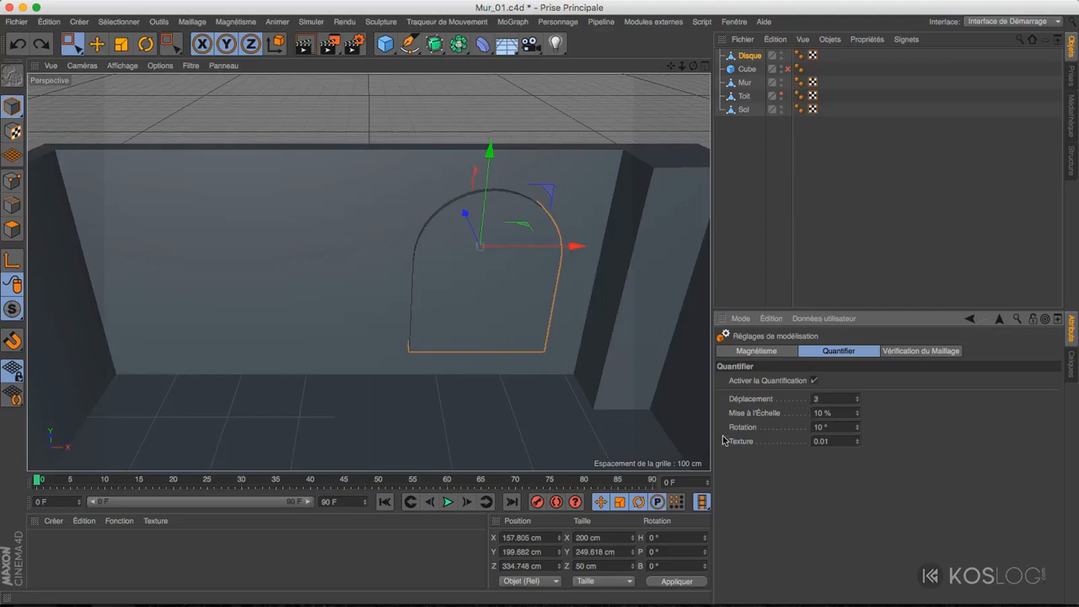
key("Return")
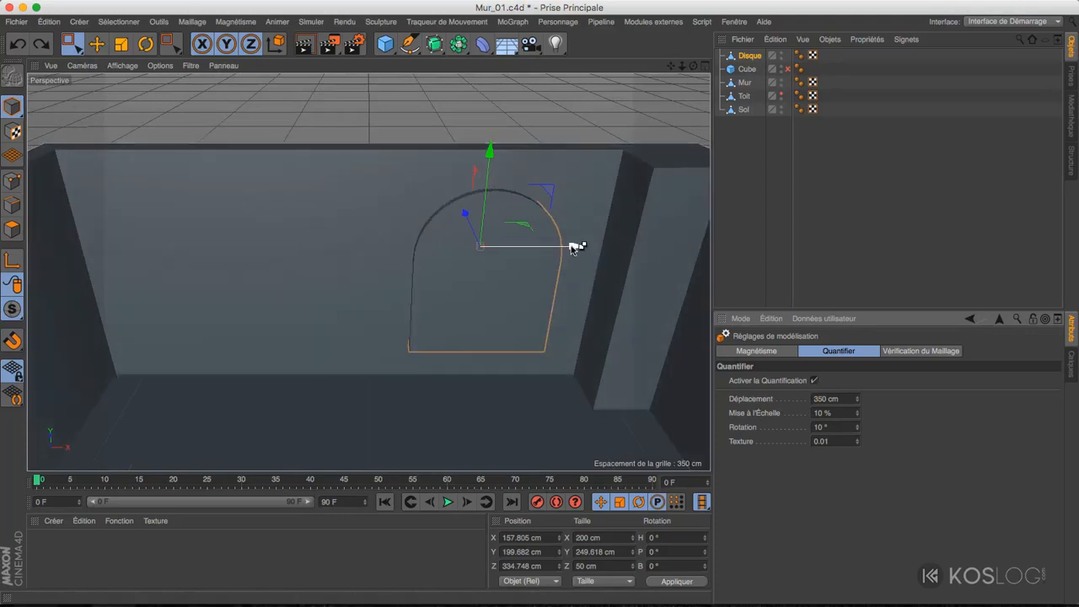
left_click_drag(573, 248, 395, 301, "ctrl")
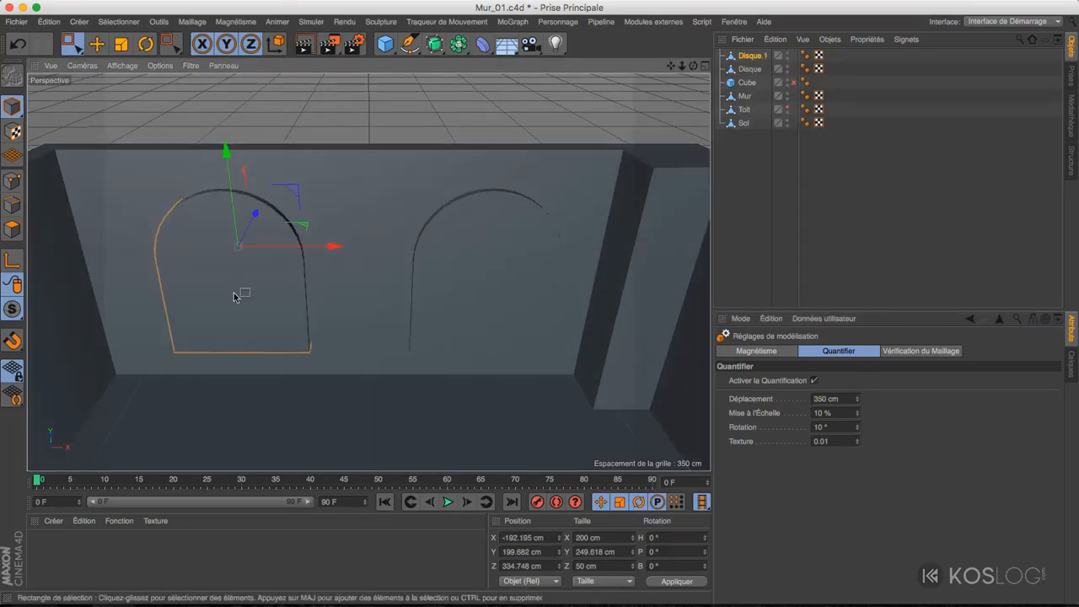
- Select both arches in the back wall and toggle snapping on and off
left_click_drag(237, 295, 257, 269, "alt")
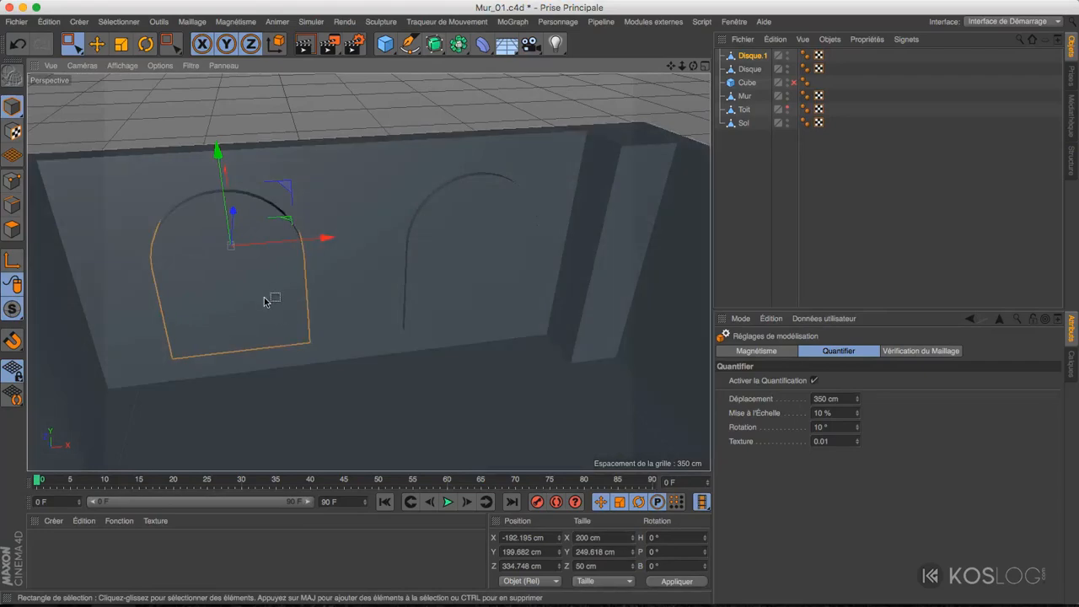
left_click_drag(270, 298, 494, 292, "alt")
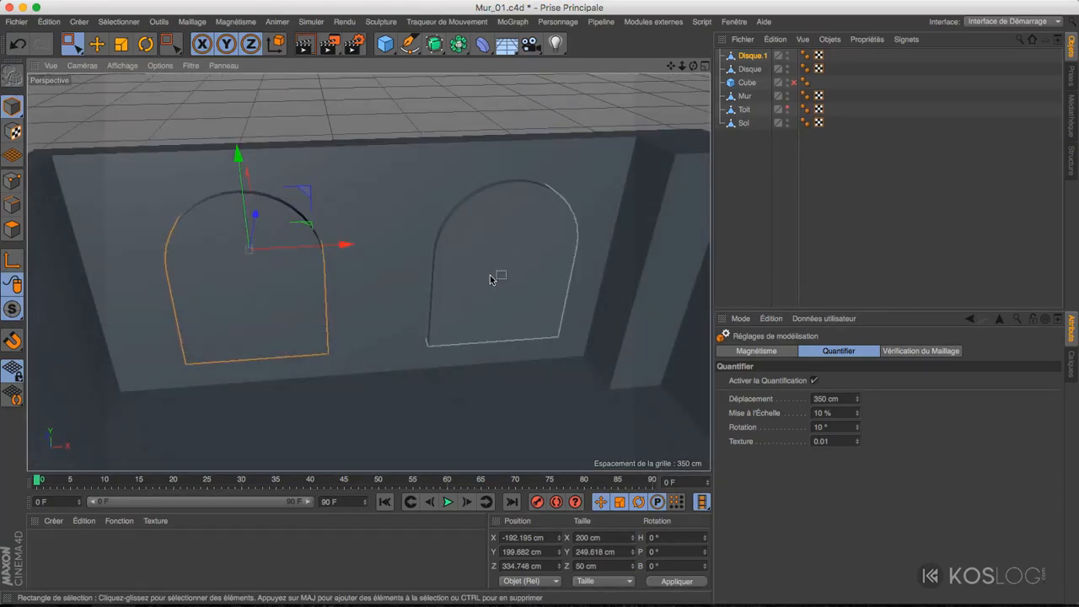
left_click(492, 272, "shift")
left_click_drag(472, 287, 421, 277, "alt")
left_click(740, 319)
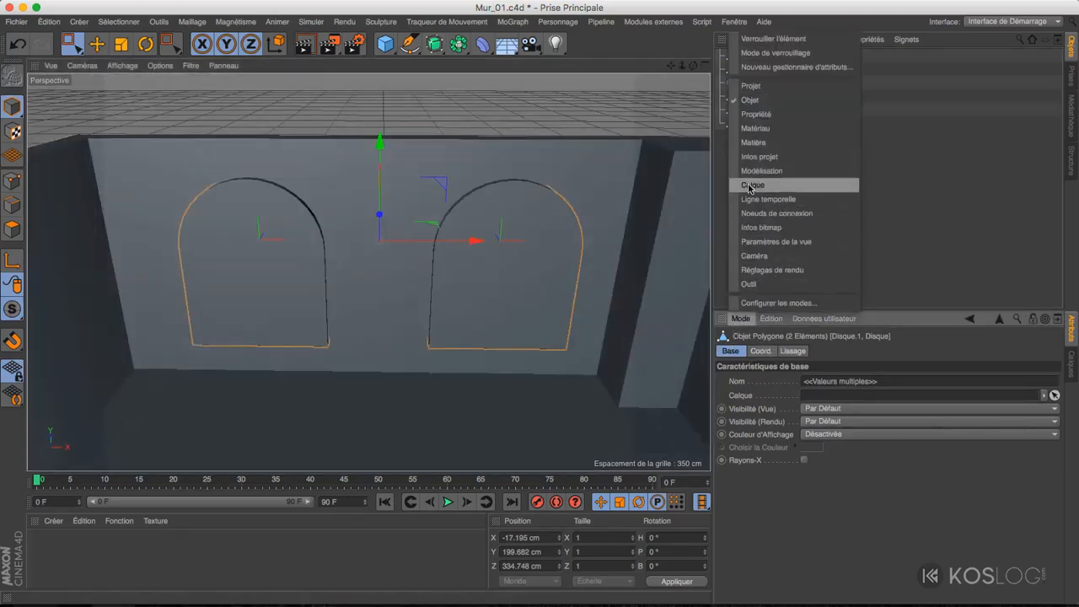
left_click(12, 343)
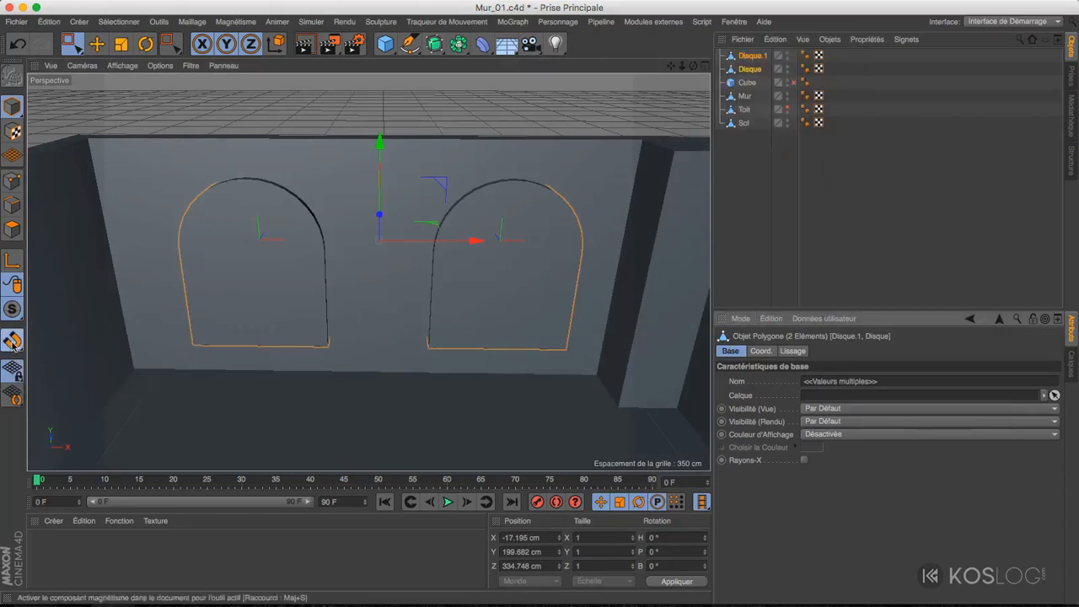
left_click(13, 343)
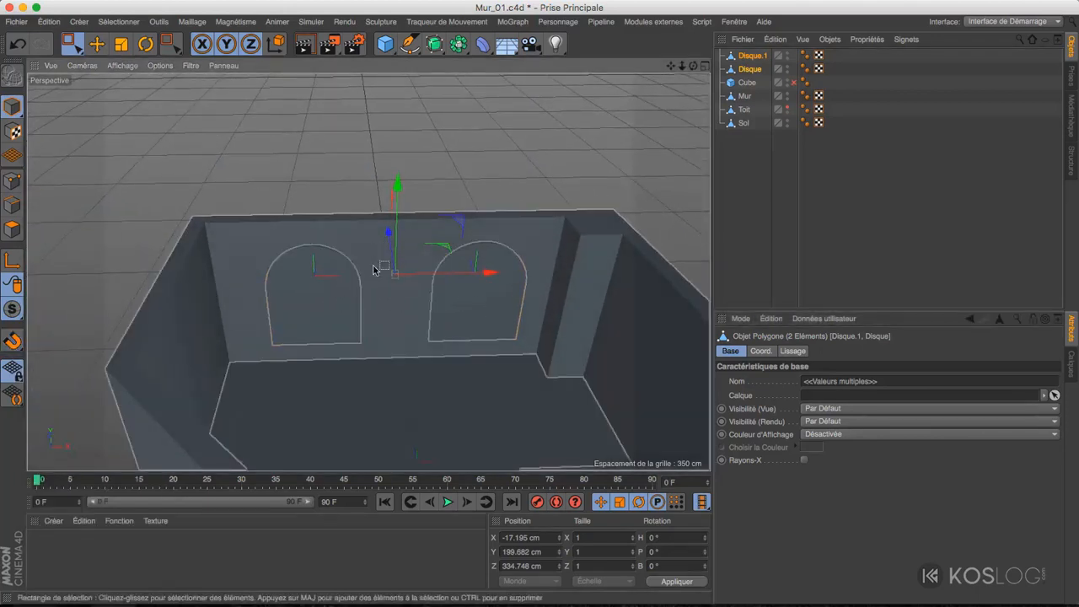
- Select the wall object and display the scene with Gouraud shading and lines
left_click(434, 335)
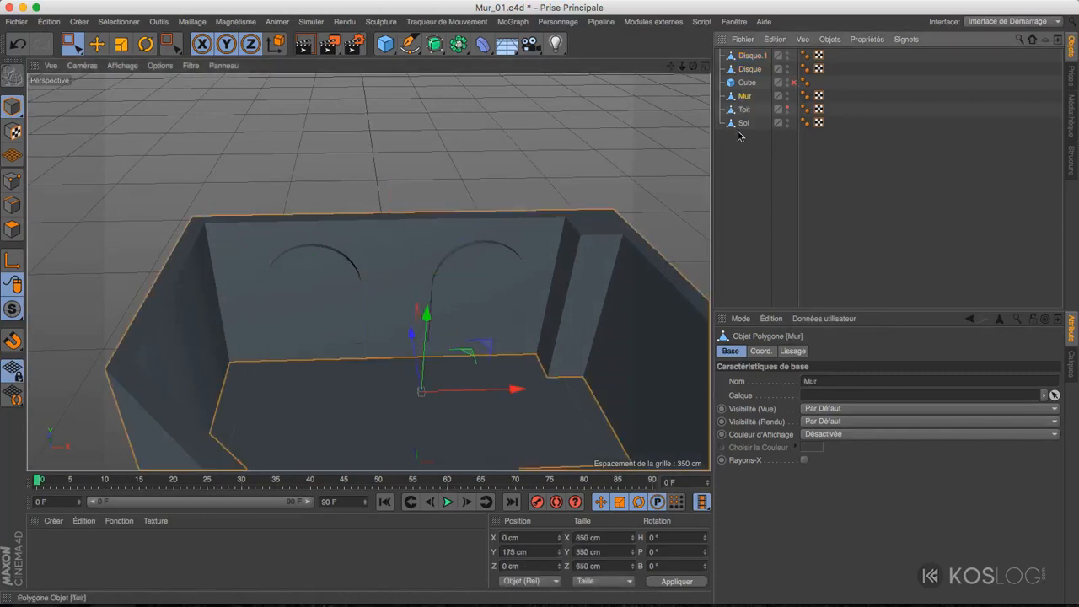
left_click(122, 65)
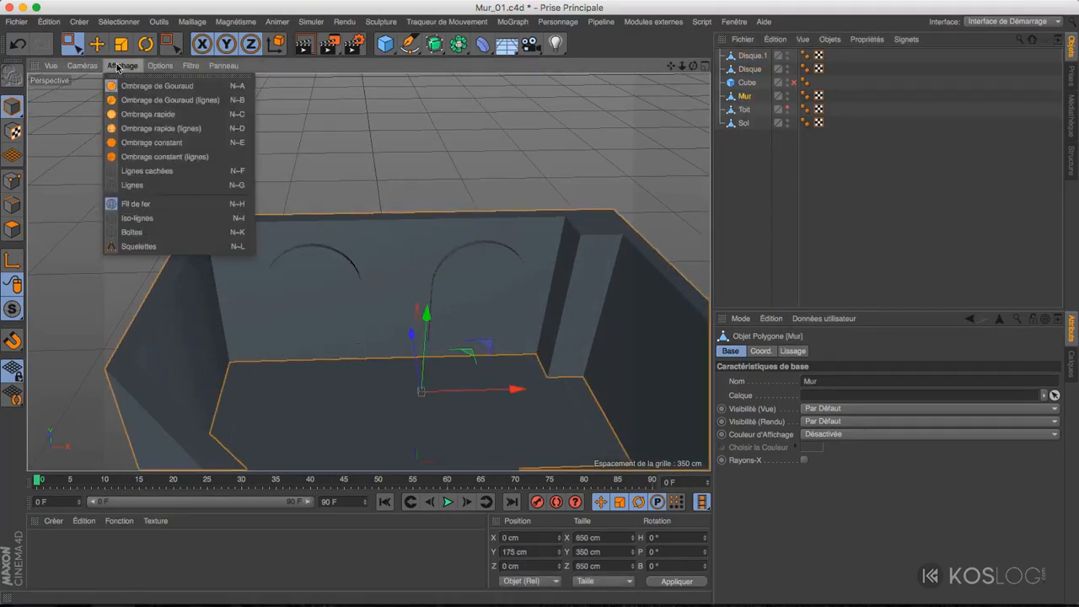
left_click(137, 100)
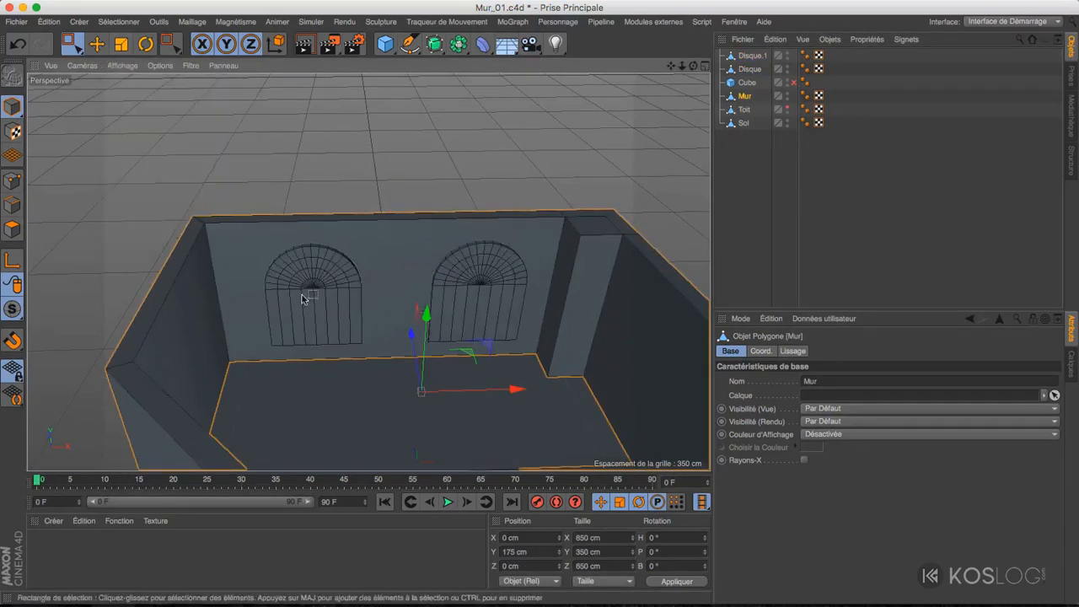
mouse_move(397, 312)
left_mouse_down("alt")
mouse_move(373, 241)
mouse_move(357, 289)
mouse_move(379, 303)
left_mouse_up("alt")
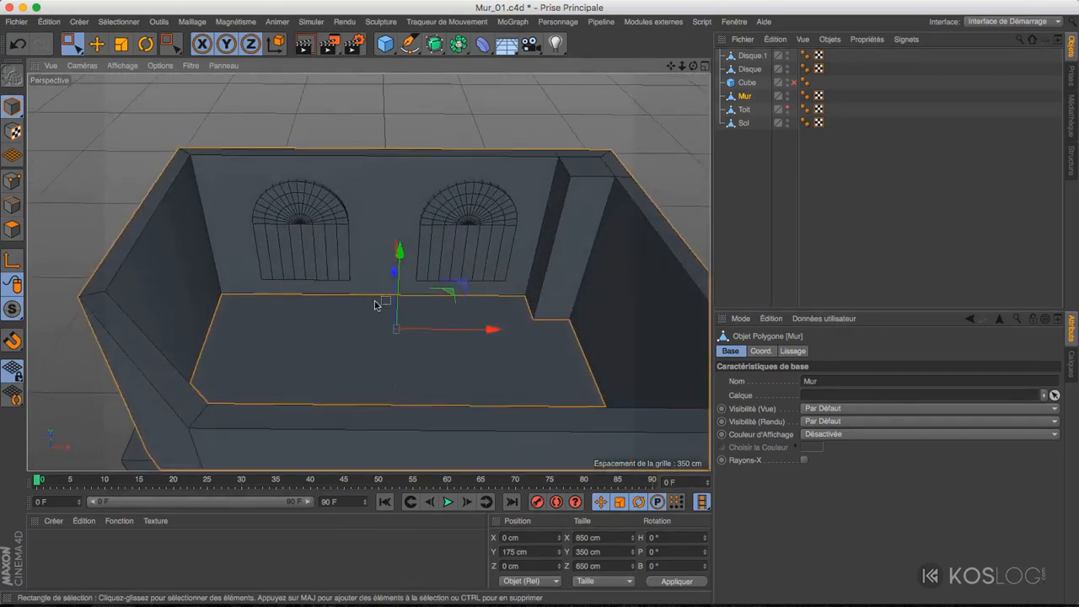
- Cut a vertical loop through the back wall between the two arches with the Knife in Loop mode, at a 50% offset
left_click(13, 181)
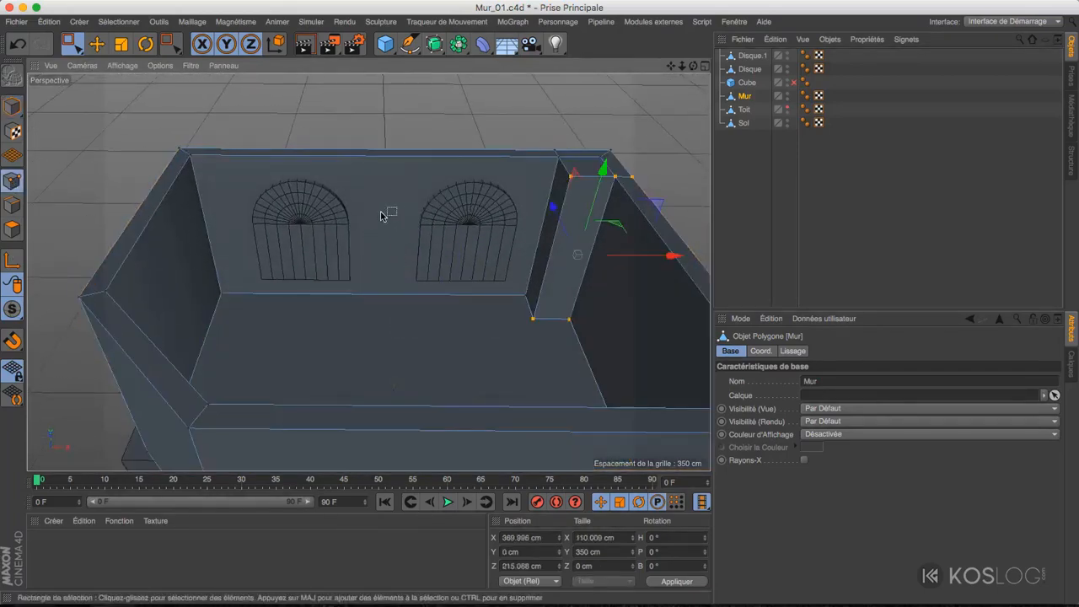
key("k")
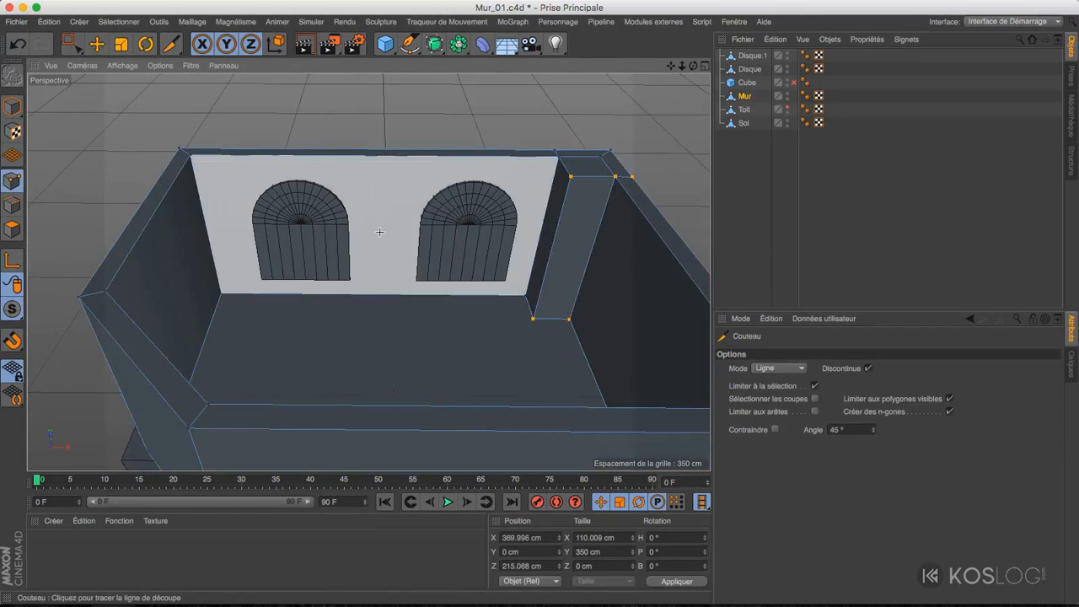
left_click(792, 373)
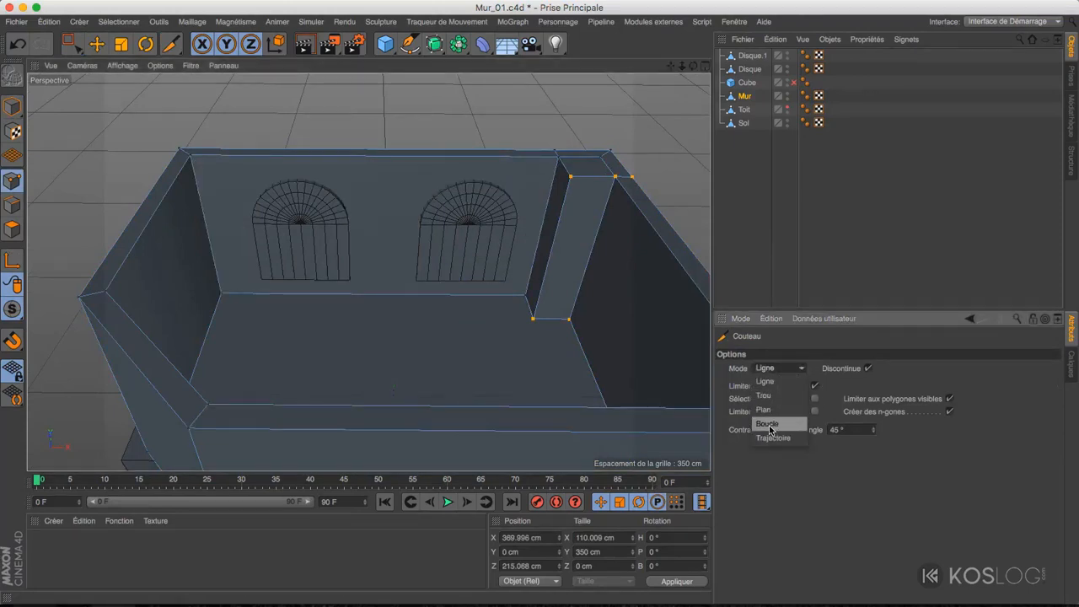
left_click(775, 424)
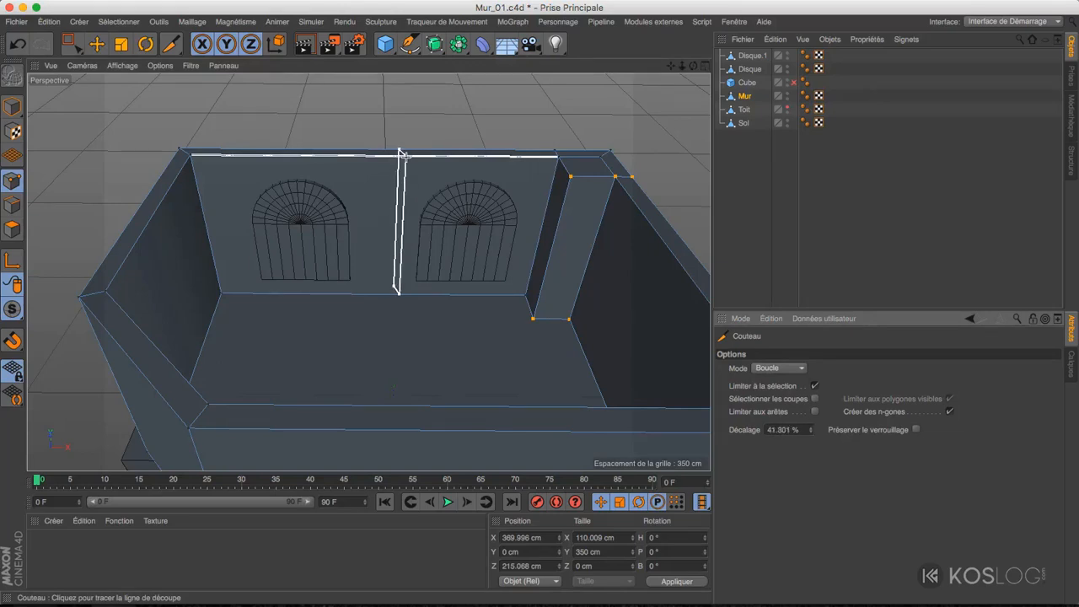
left_click(400, 155)
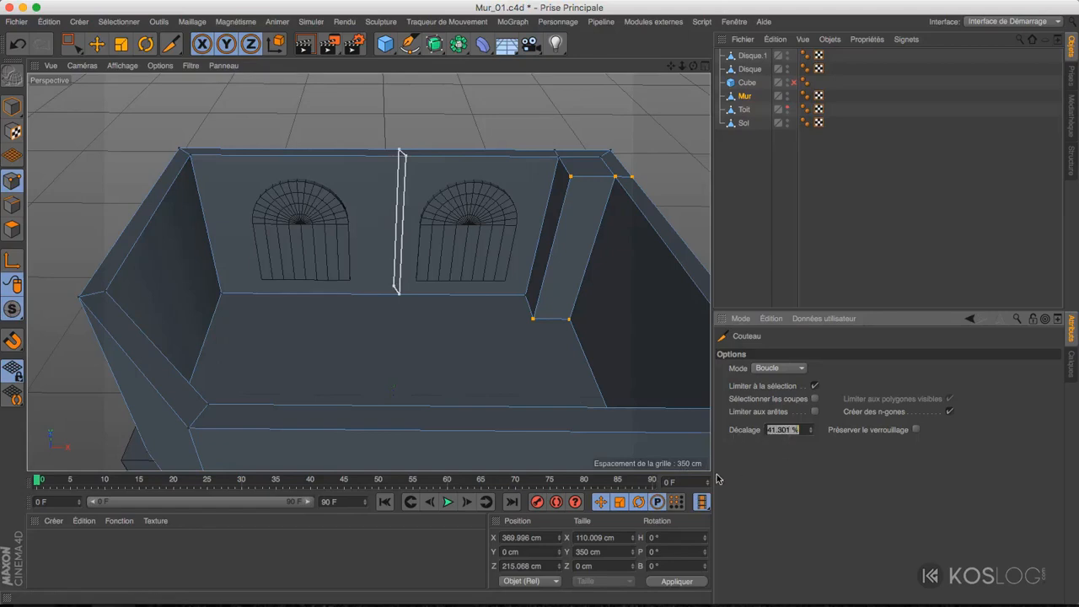
type("50")
key("Return")
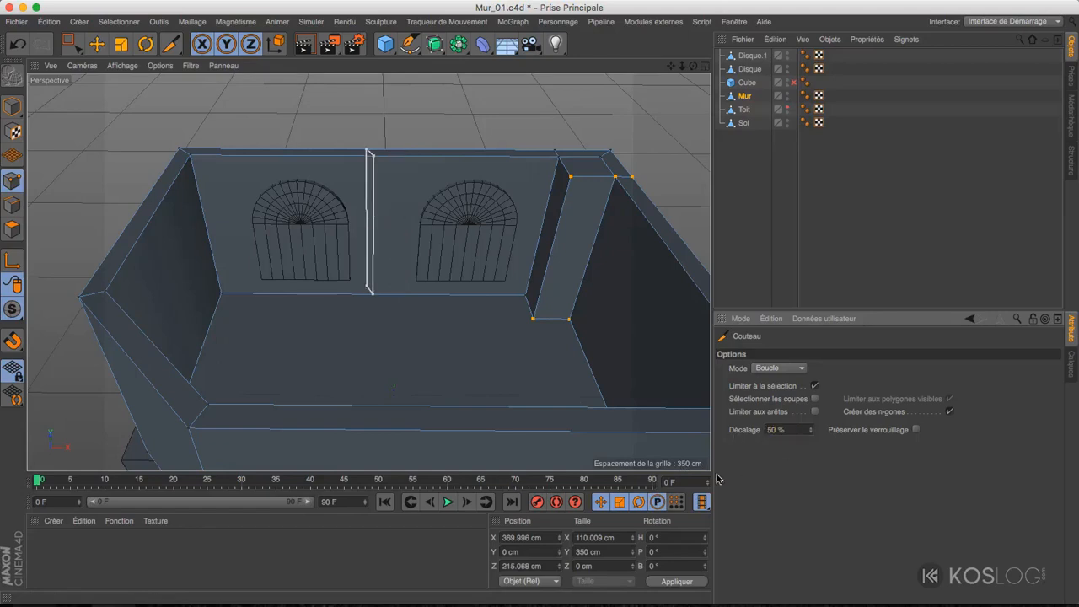
left_click(401, 207)
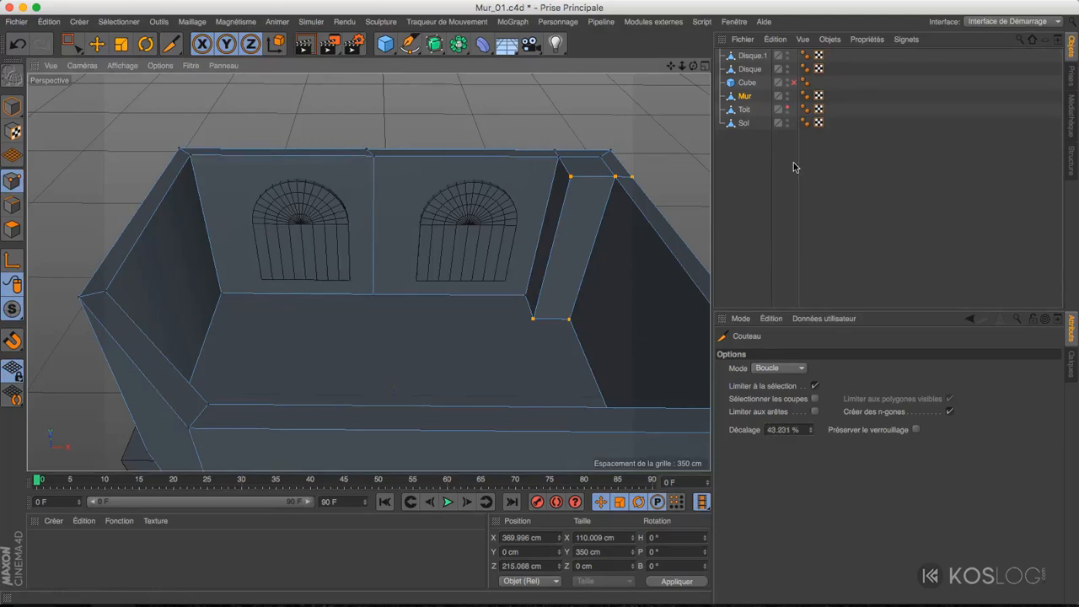
- In the front view, move both arches along X to about -40.3 cm so that they are centred on the back wall's cut
left_click(751, 56)
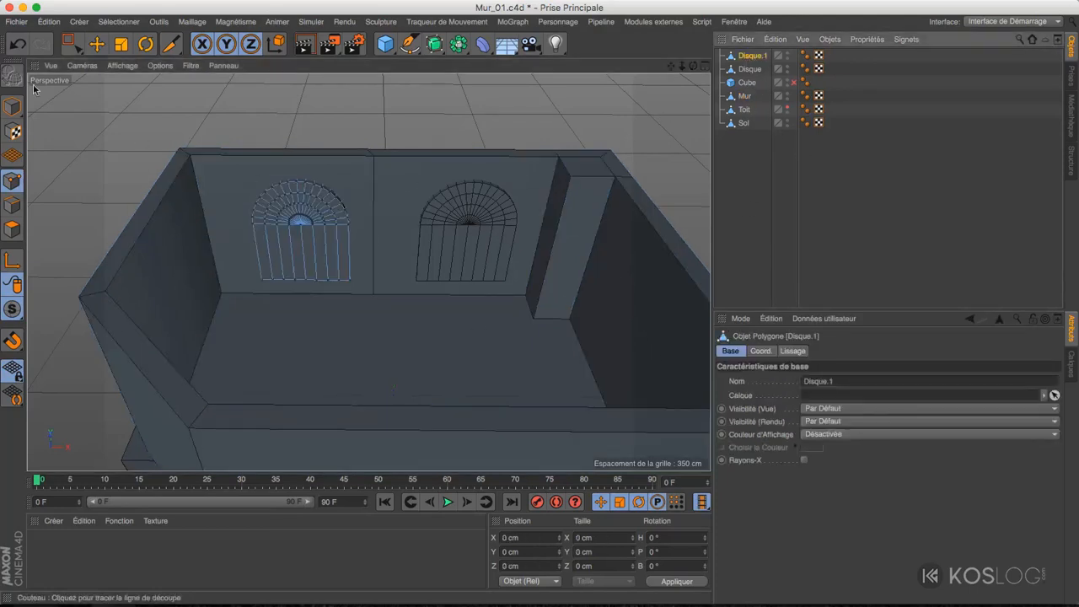
left_click(750, 69, "ctrl")
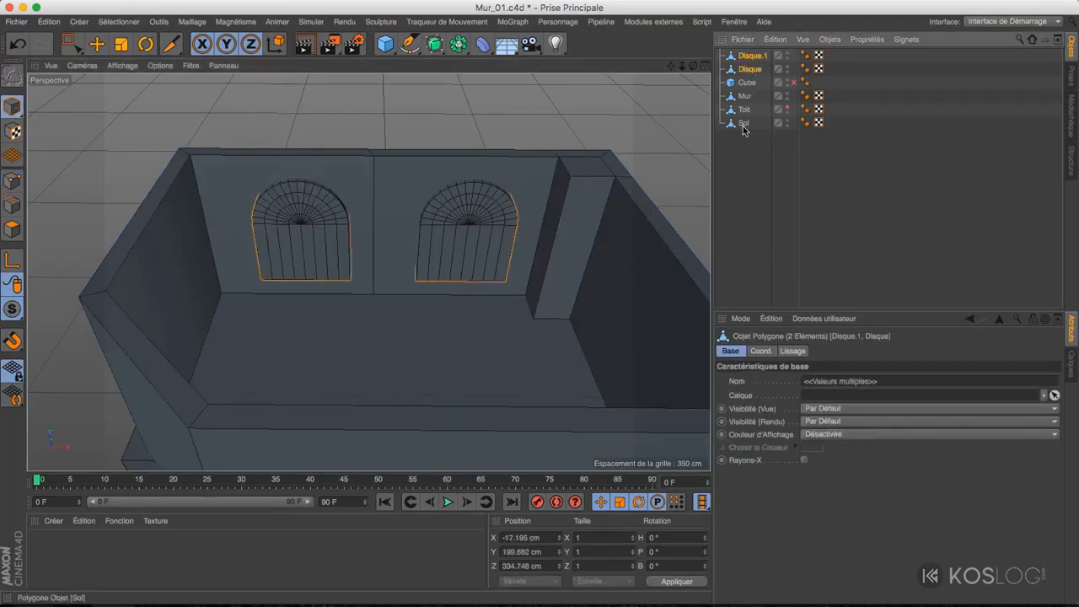
left_click(704, 66)
left_click(706, 274)
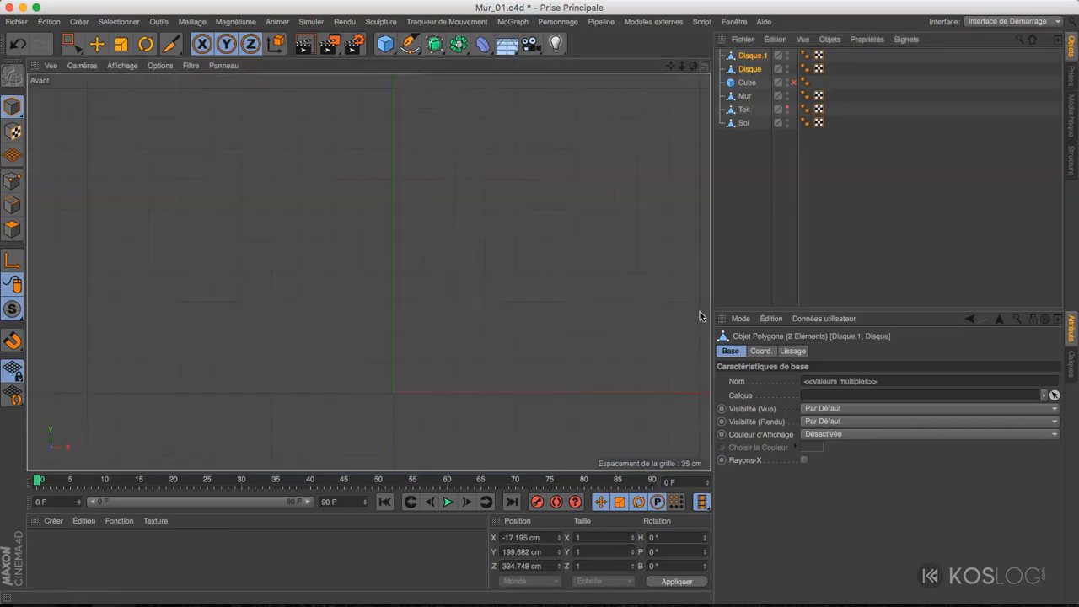
left_click(97, 44)
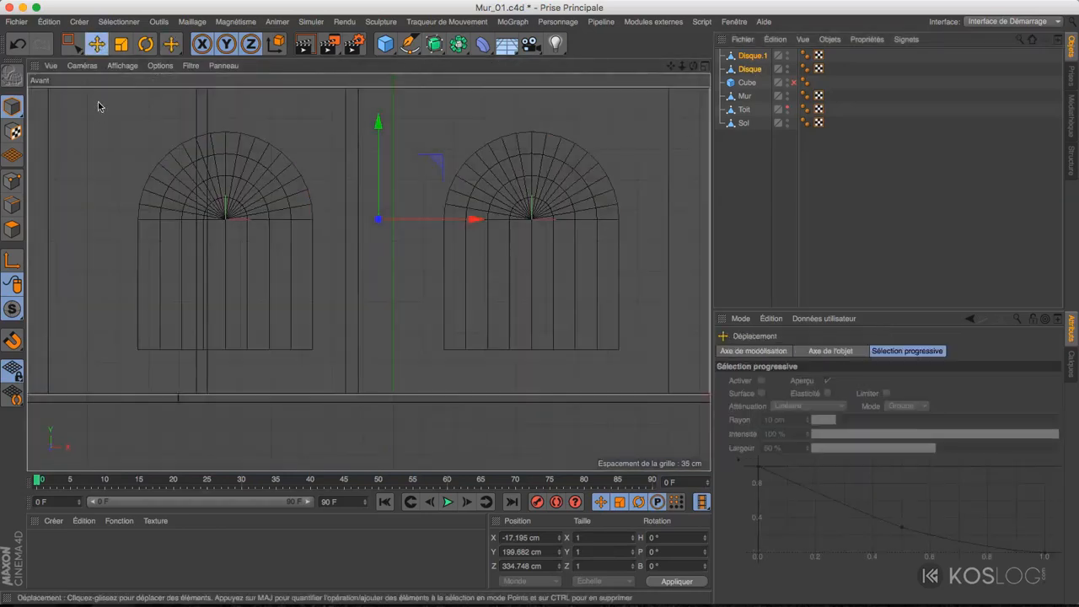
left_click_drag(472, 220, 455, 220)
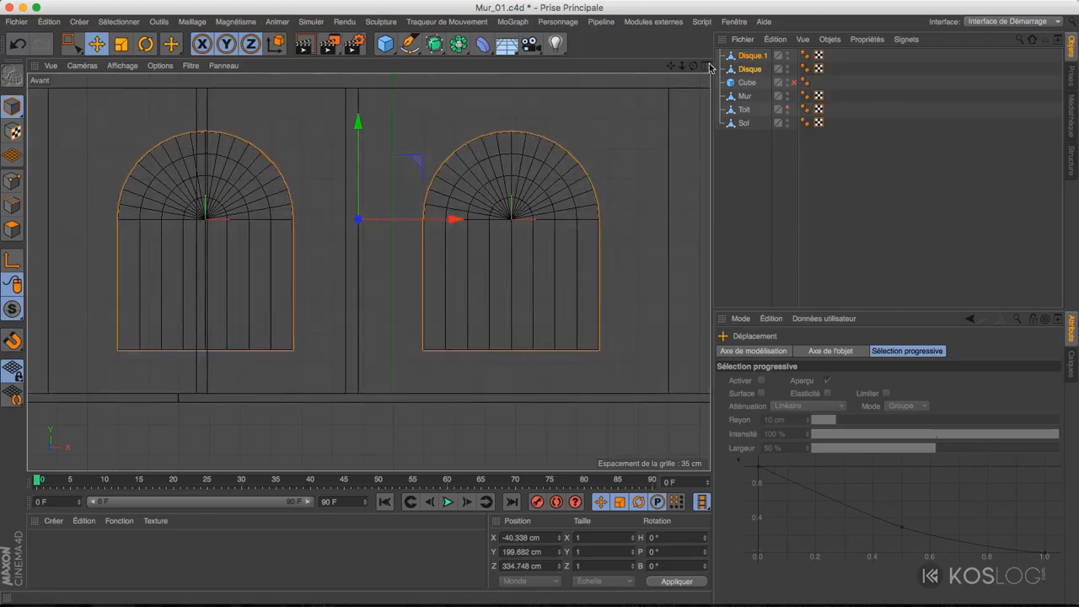
- Copy the arch farther in negative X from the back wall into the room, at about -10 cm in Z
left_click(704, 66)
left_click(361, 67)
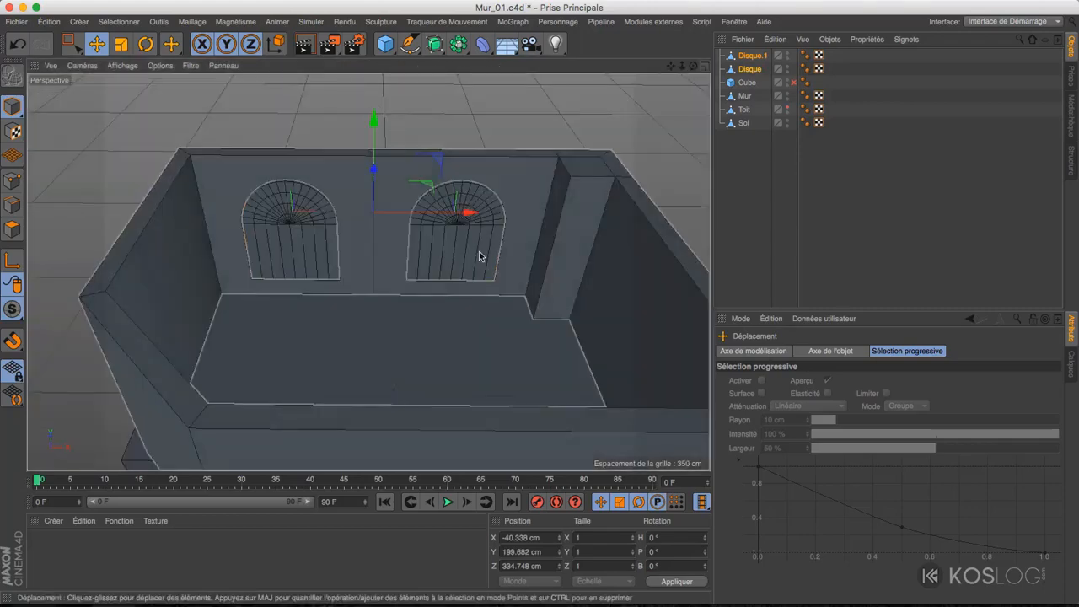
left_click_drag(418, 247, 572, 274, "alt")
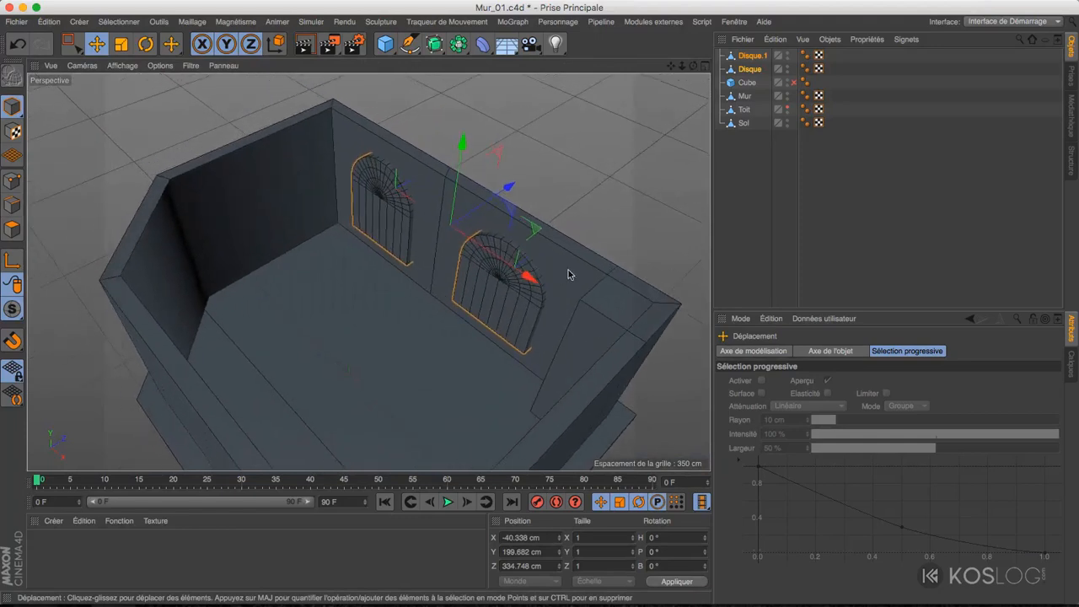
left_click(398, 199)
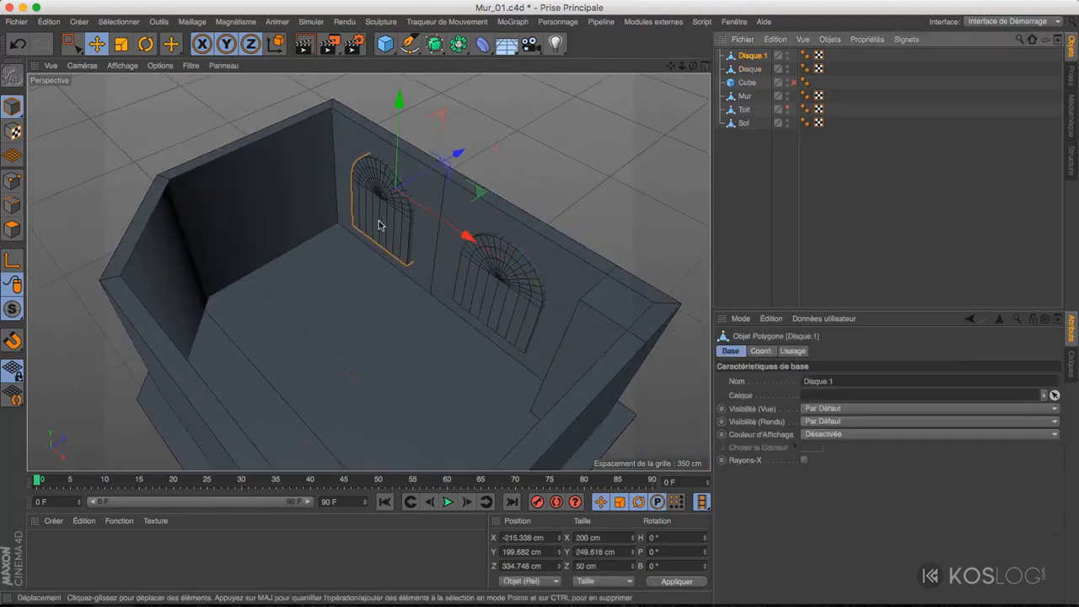
left_click_drag(458, 153, 348, 227, "ctrl")
- Try a freehand rotation of the arch copy to a heading of about 115°, and undo it
left_click_drag(289, 301, 324, 240, "alt")
key("r")
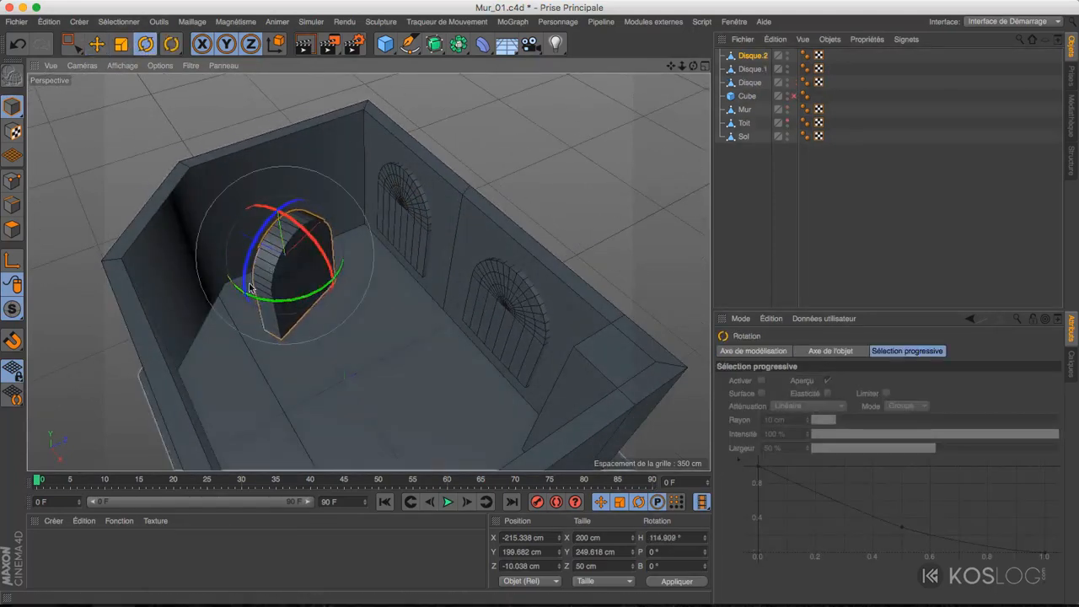
key("super+z")
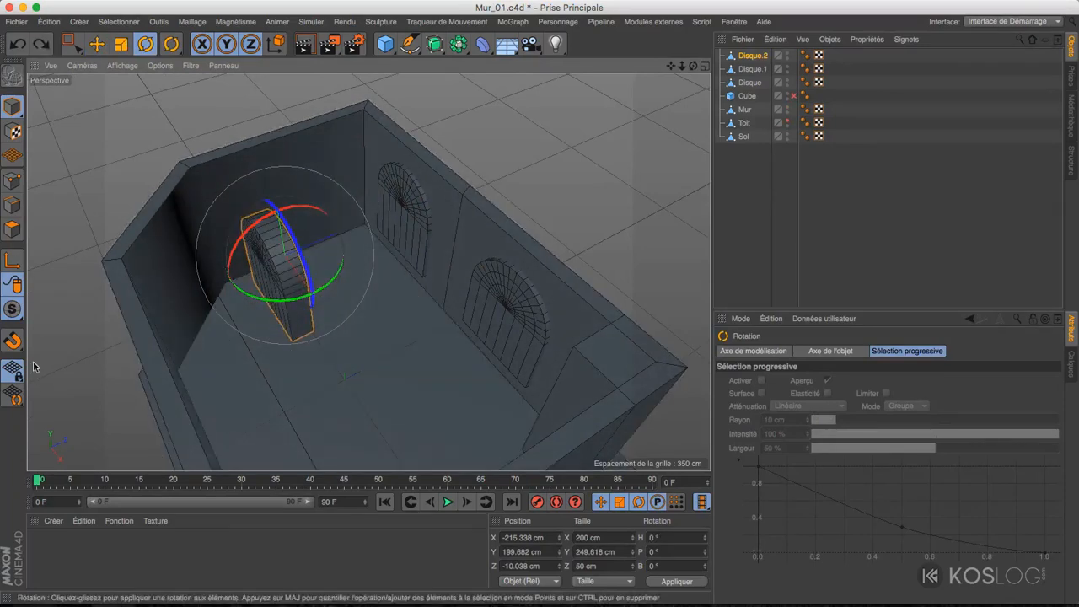
- Set the rotation quantization to 5° in the modelling settings and rotate the arch copy to a heading of 135°
left_click(739, 319)
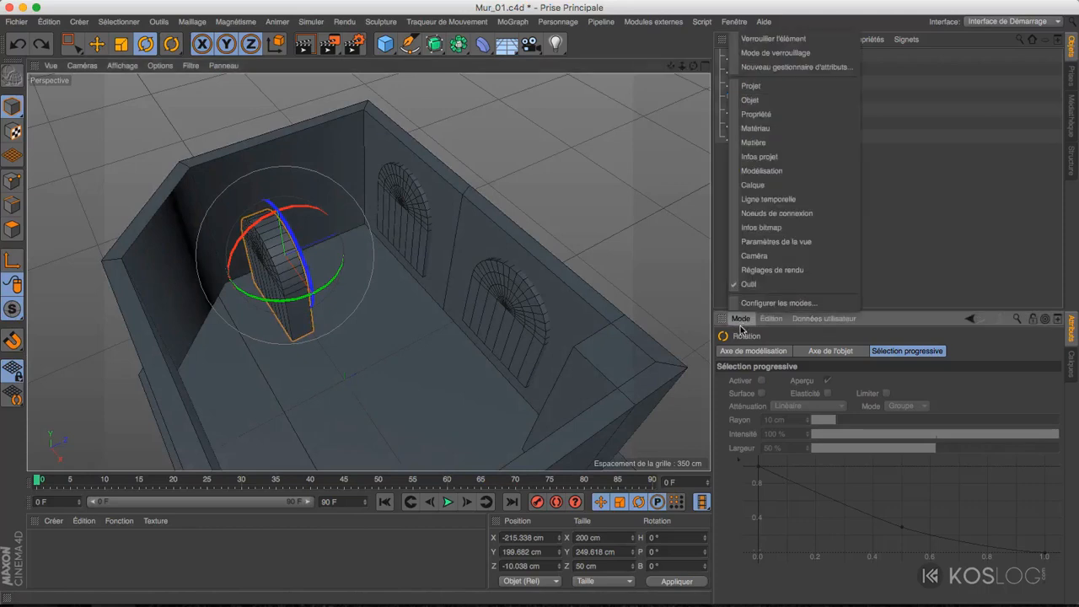
left_click(772, 178)
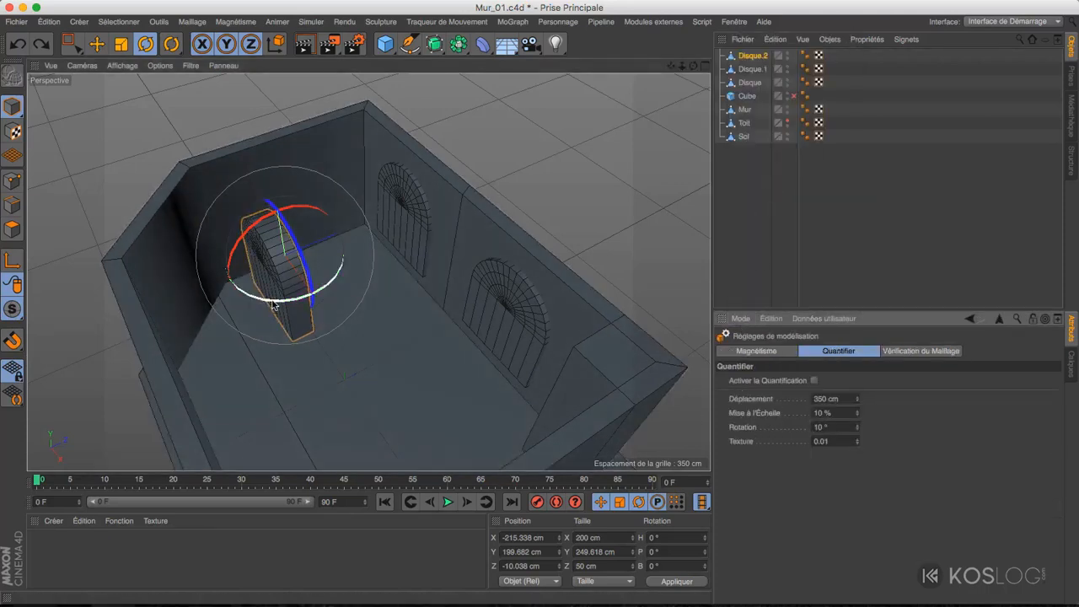
left_click_drag(272, 305, 338, 243)
key("super+z")
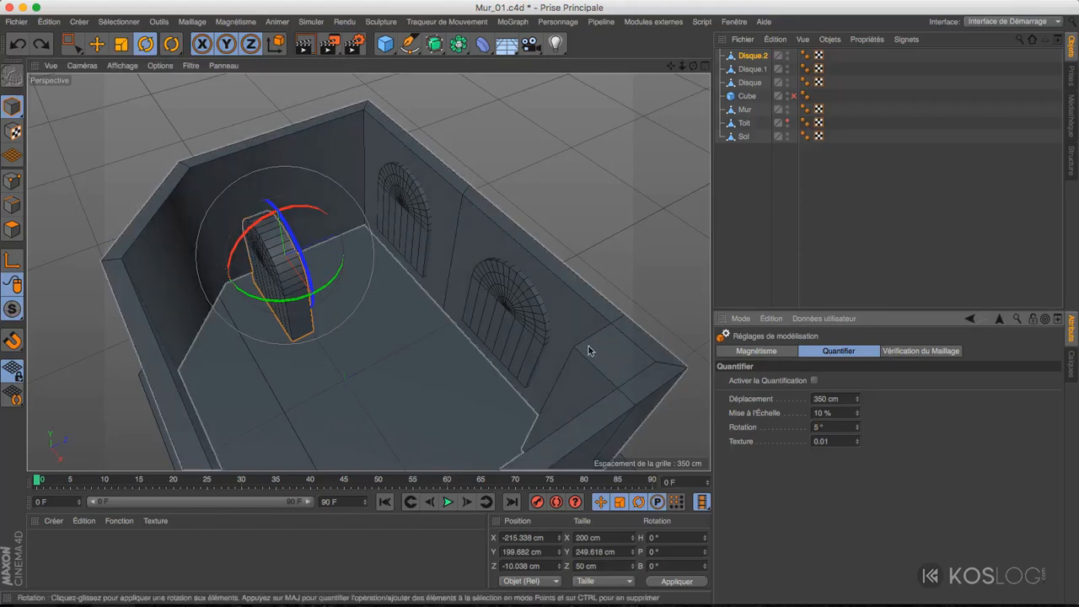
left_click_drag(273, 303, 337, 221)
- Move the rotated arch into the angled corner wall, at about -339.3 cm in X and -225.1 cm in Z
left_click(97, 44)
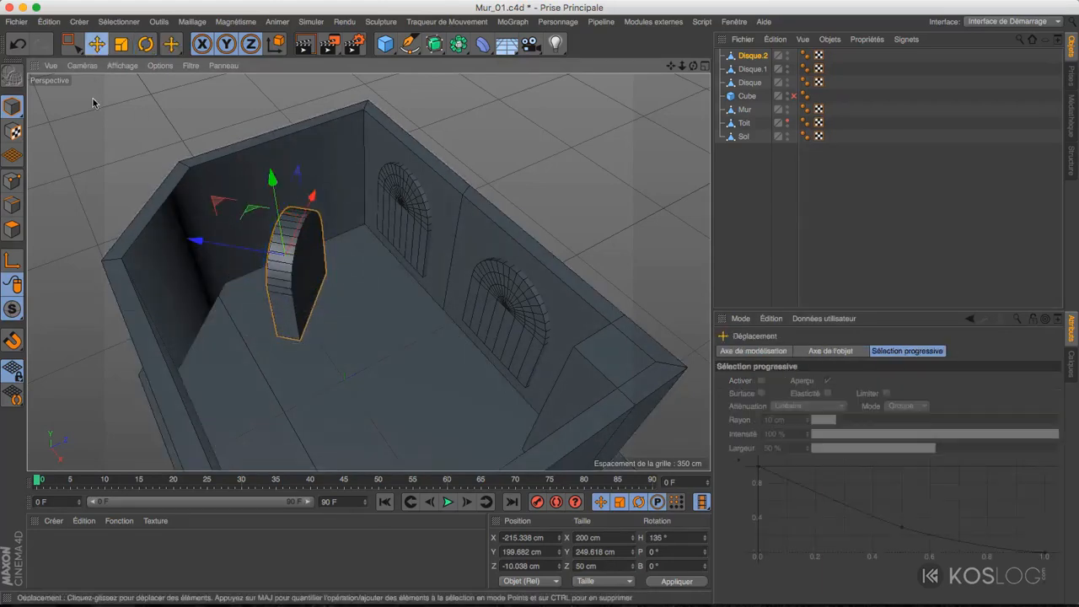
left_click_drag(190, 253, 88, 230)
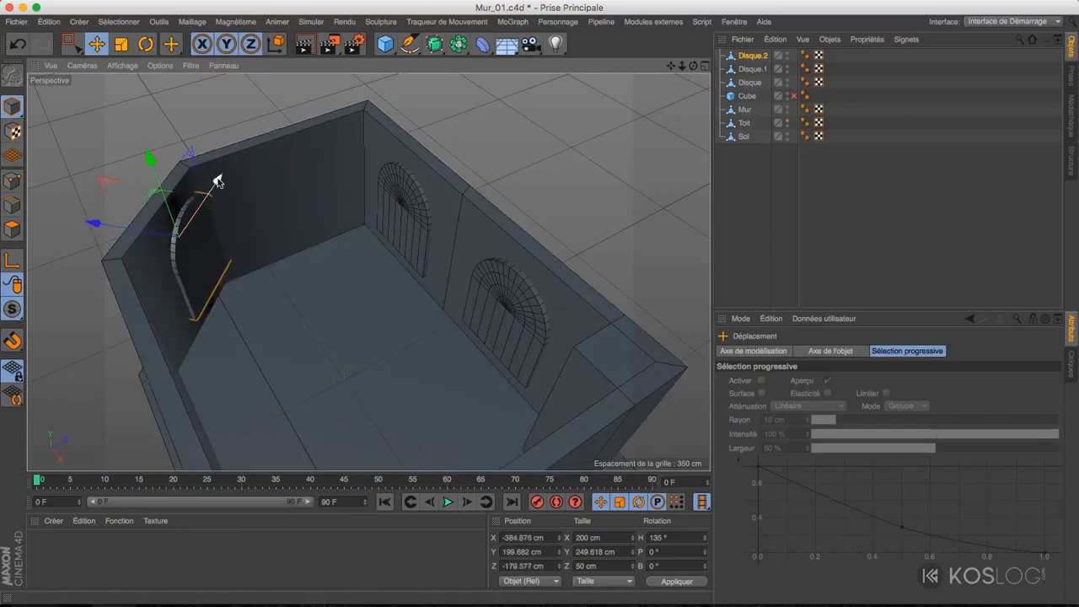
left_click_drag(215, 180, 206, 199)
- Cut a vertical loop through the angled corner wall behind its arch, at a 50% offset
left_click_drag(187, 265, 150, 262, "alt")
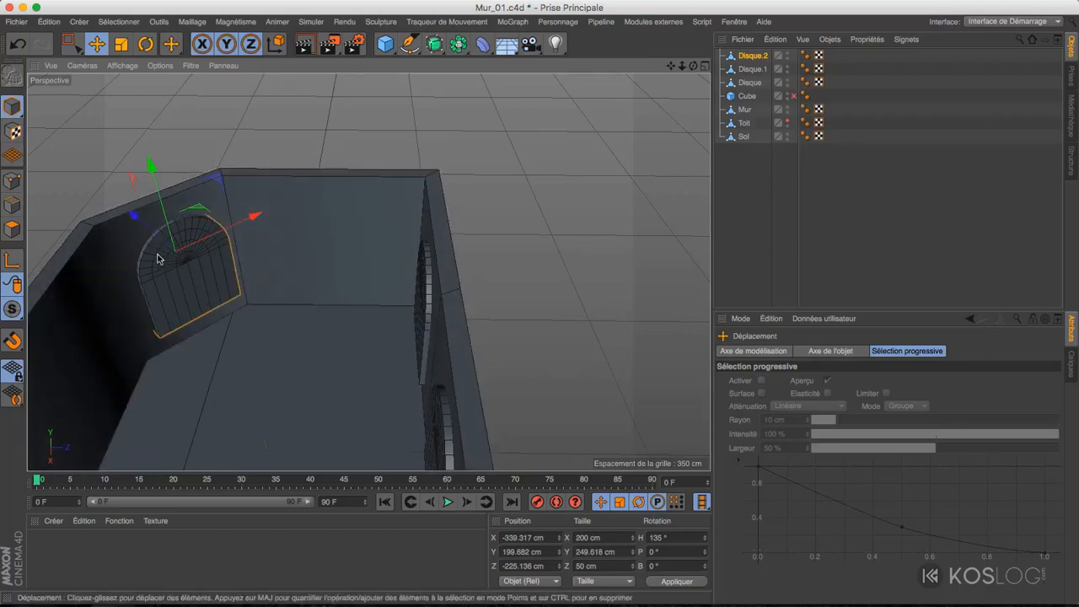
left_click_drag(447, 329, 419, 304, "alt")
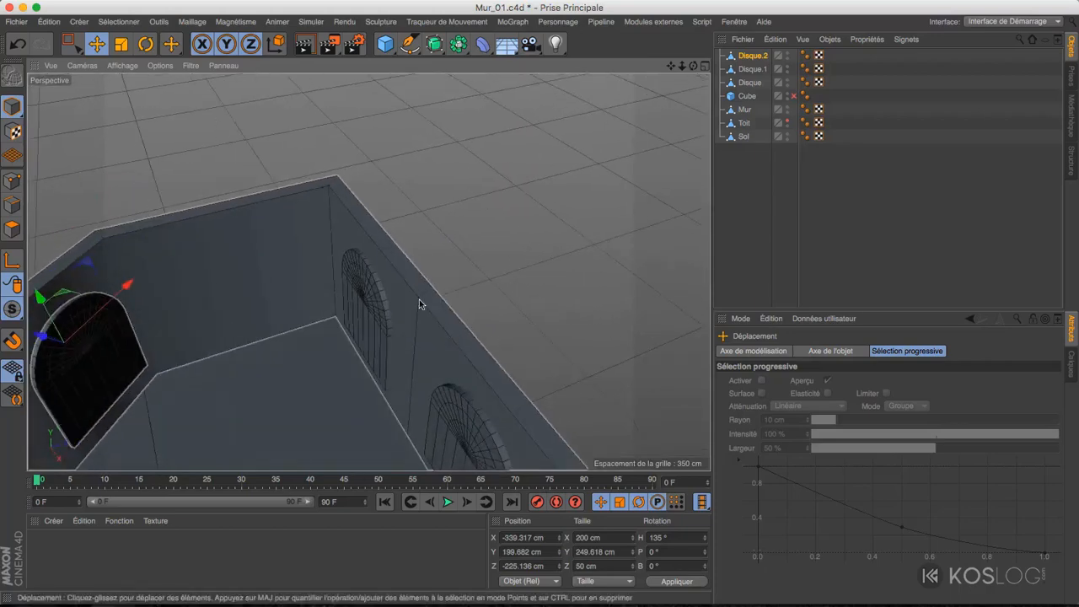
left_click_drag(355, 317, 273, 268, "alt")
left_click(373, 205)
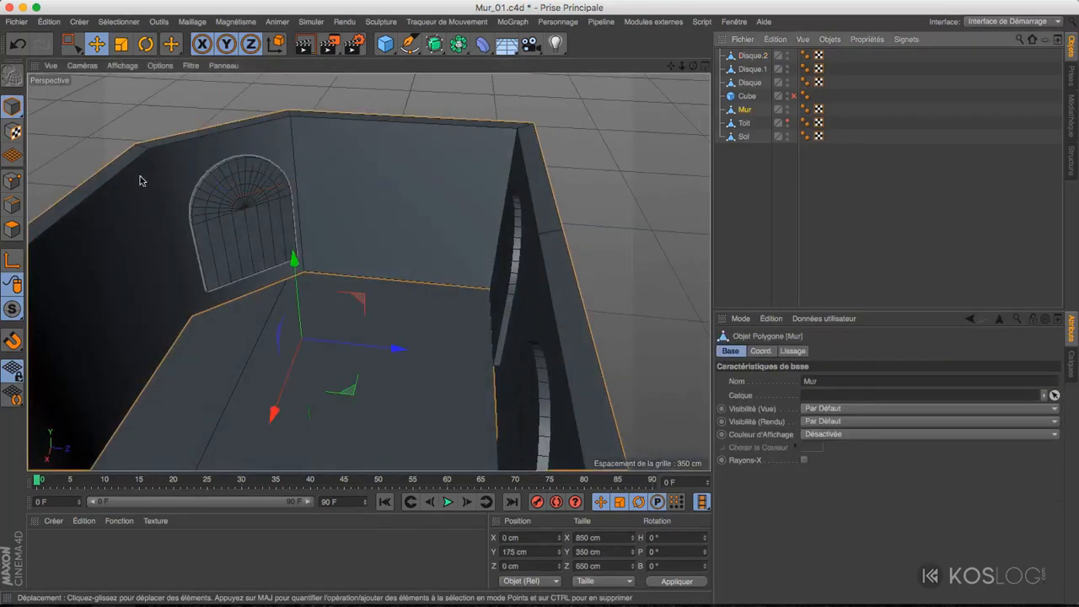
left_click(13, 181)
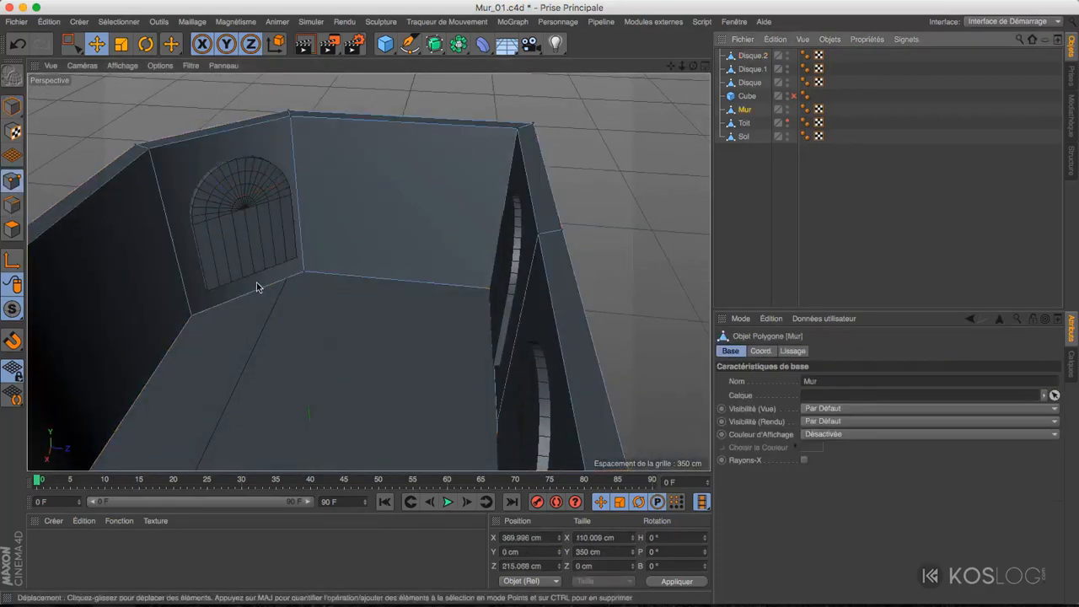
key("k")
key("l")
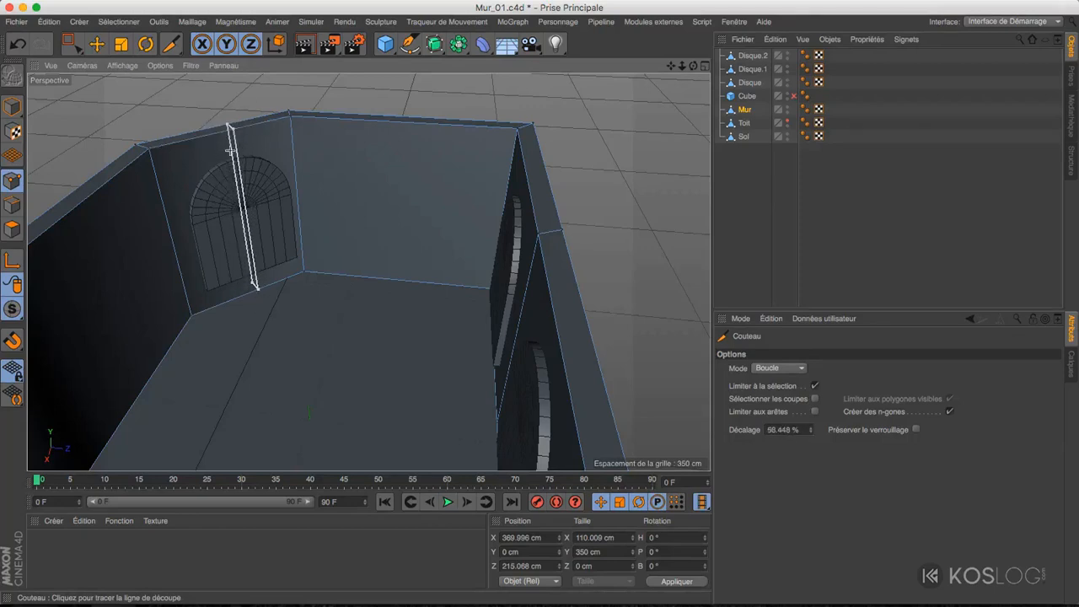
left_click(782, 430)
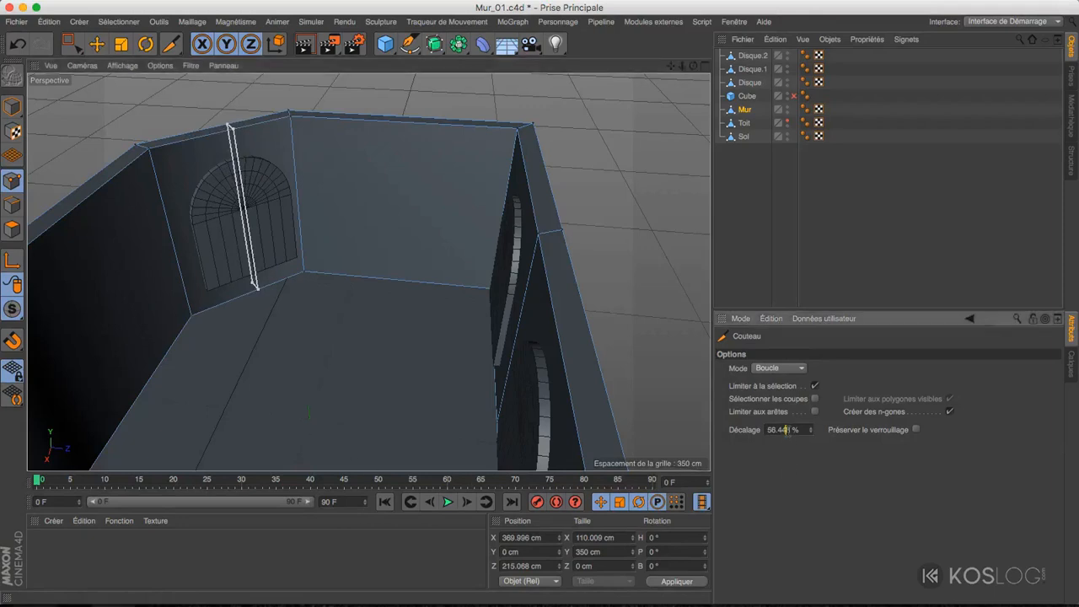
type("50")
key("Return")
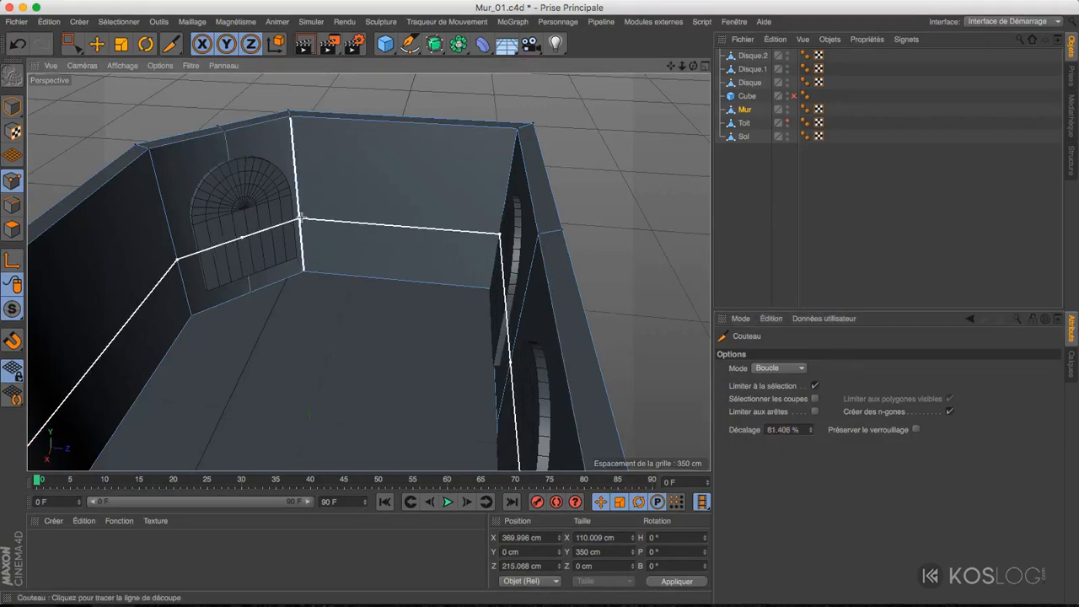
- Slide the arch copy Disque.2 along the angled wall to centre it on the mid-wall cut, at about -332.3 cm in X and -232.1 cm in Z
left_click_drag(326, 228, 296, 231, "alt")
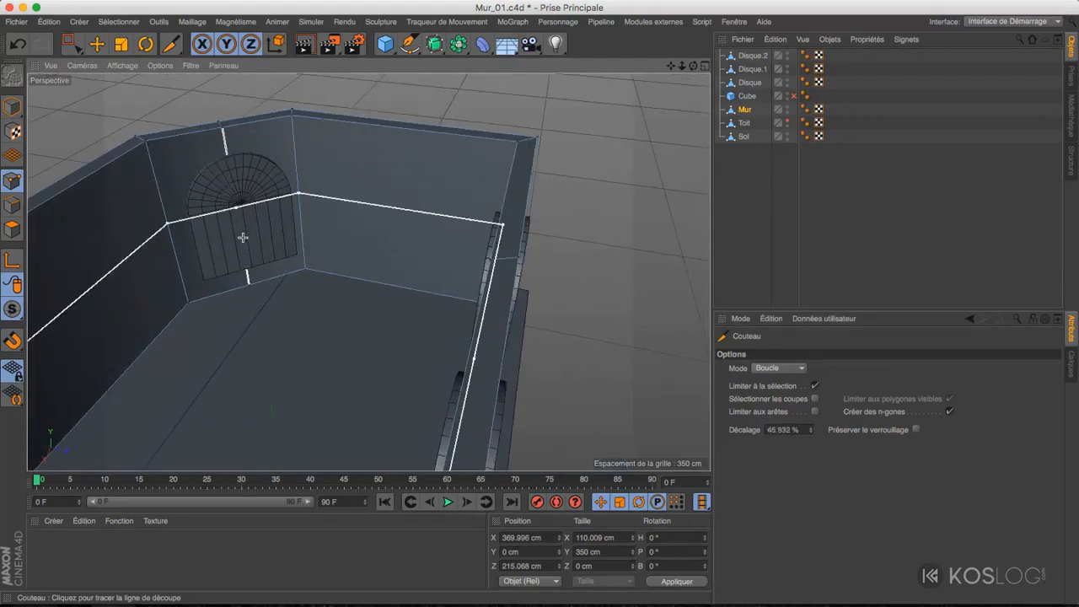
left_click(12, 105)
left_click(749, 56)
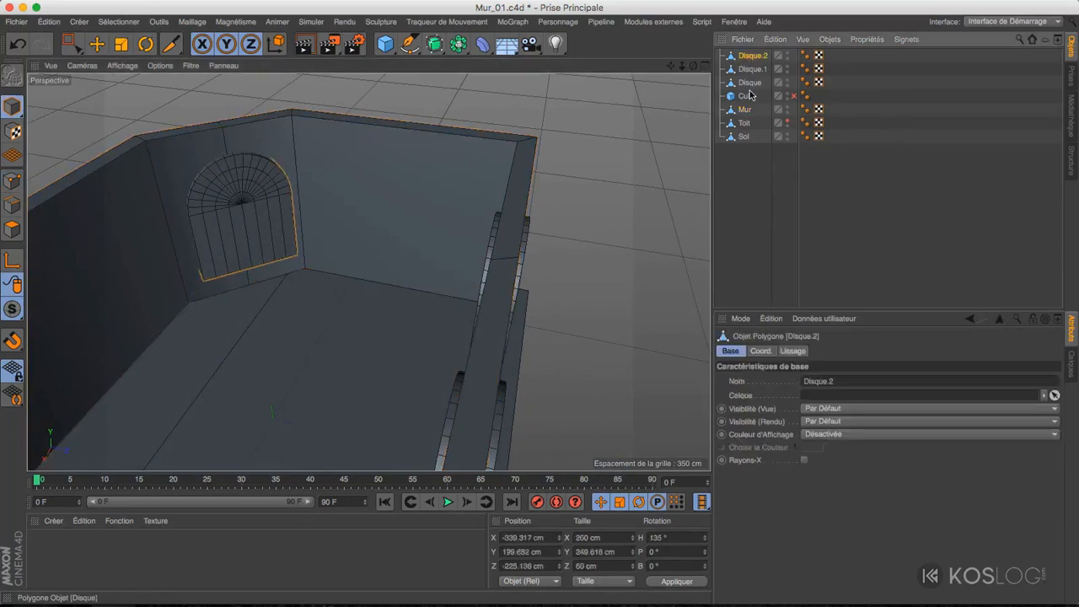
left_click(97, 44)
scroll(353, 163, "up", 5)
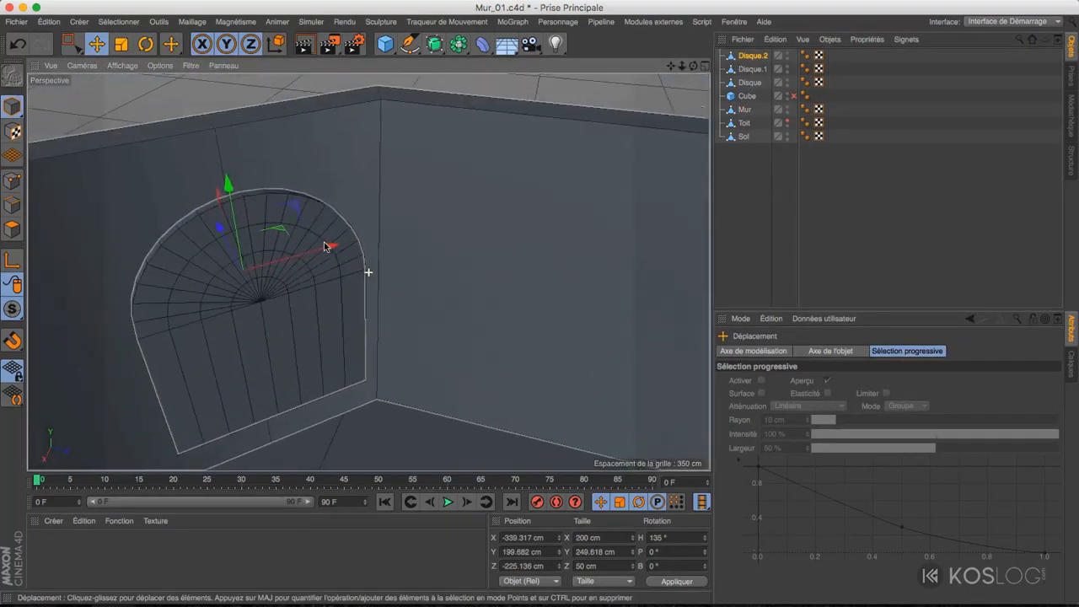
left_click_drag(369, 272, 318, 254)
left_click_drag(241, 229, 209, 207, "alt")
left_click_drag(344, 283, 346, 283)
left_click_drag(241, 290, 269, 281, "alt")
right_click_drag(241, 257, 190, 289, "alt")
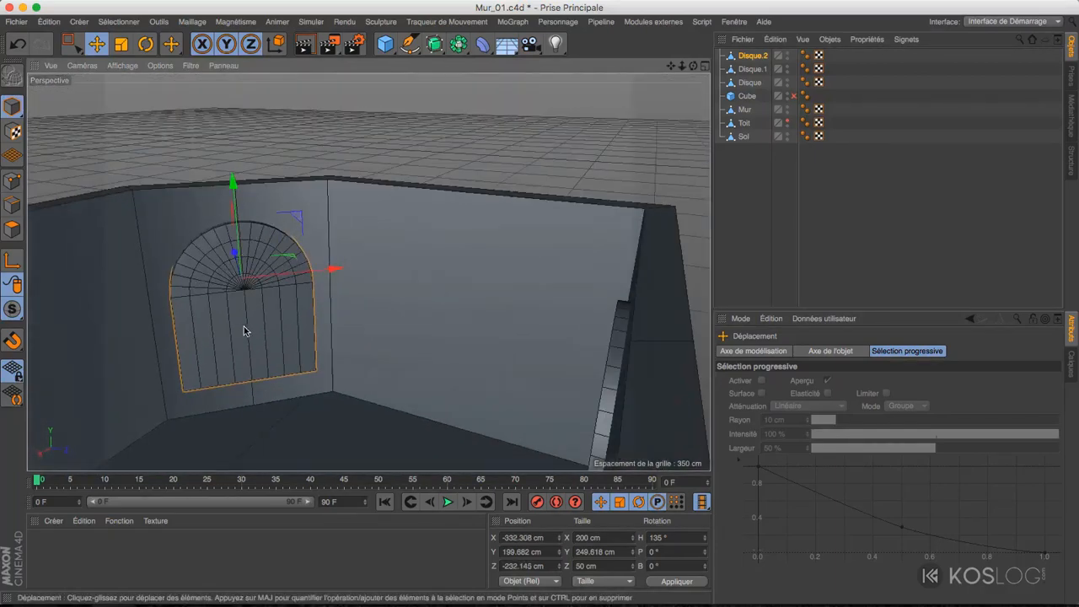
mouse_move(242, 328)
left_mouse_down("alt")
mouse_move(245, 344)
mouse_move(261, 328)
left_mouse_up("alt")
middle_click_drag(318, 278, 400, 232, "alt")
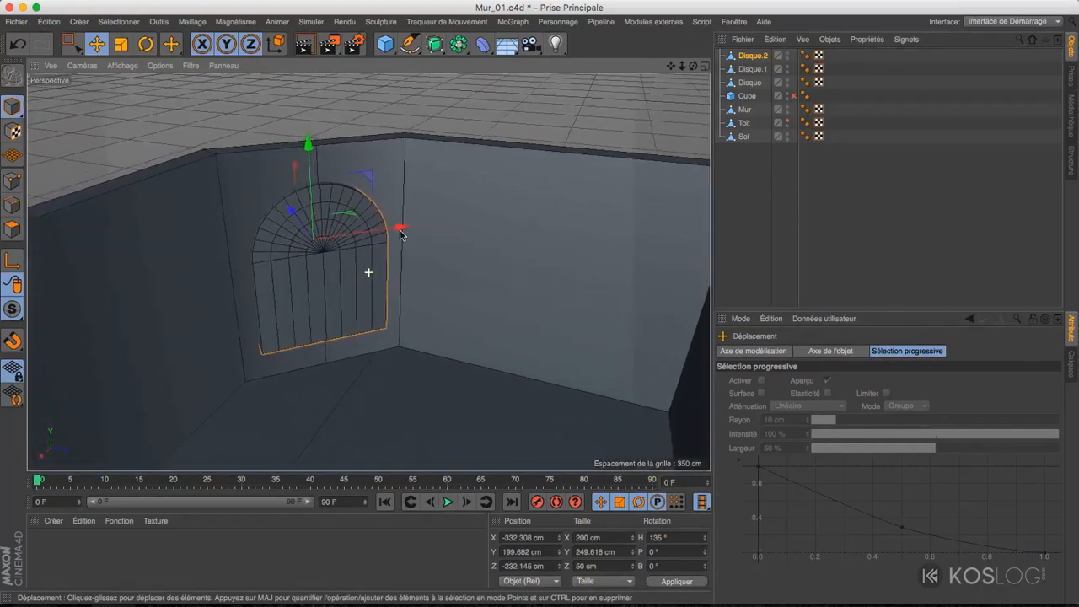
- Group the three arches Disque, Disque.1 and Disque.2 under a null object named "Référence fenetre"
left_click_drag(315, 308, 455, 337, "alt")
right_click_drag(393, 231, 317, 254, "alt")
left_click_drag(440, 285, 496, 270, "alt")
left_click_drag(327, 305, 369, 301, "alt")
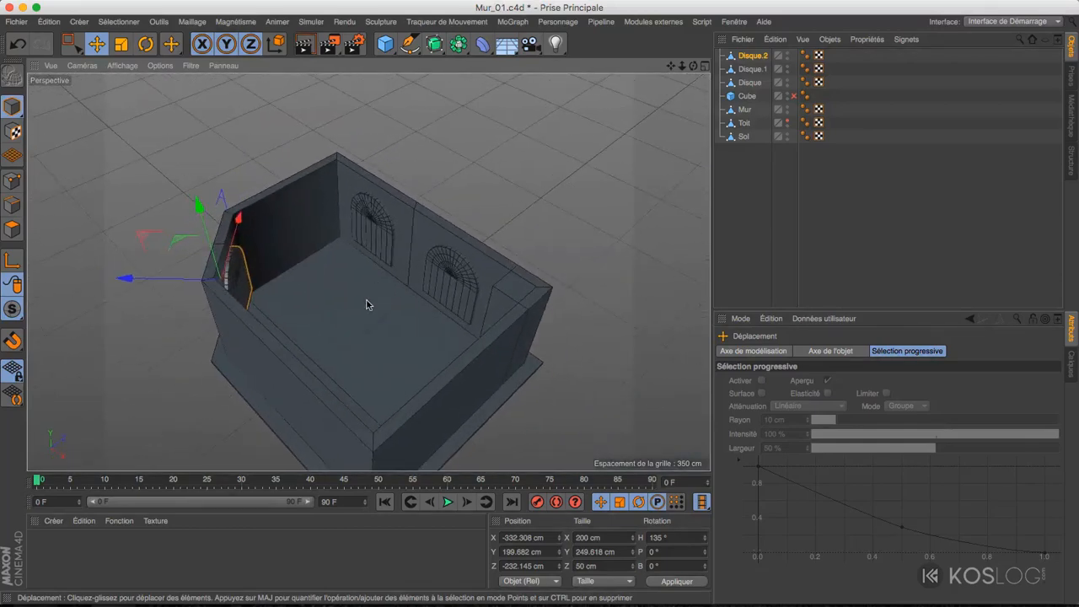
left_click(750, 82, "shift")
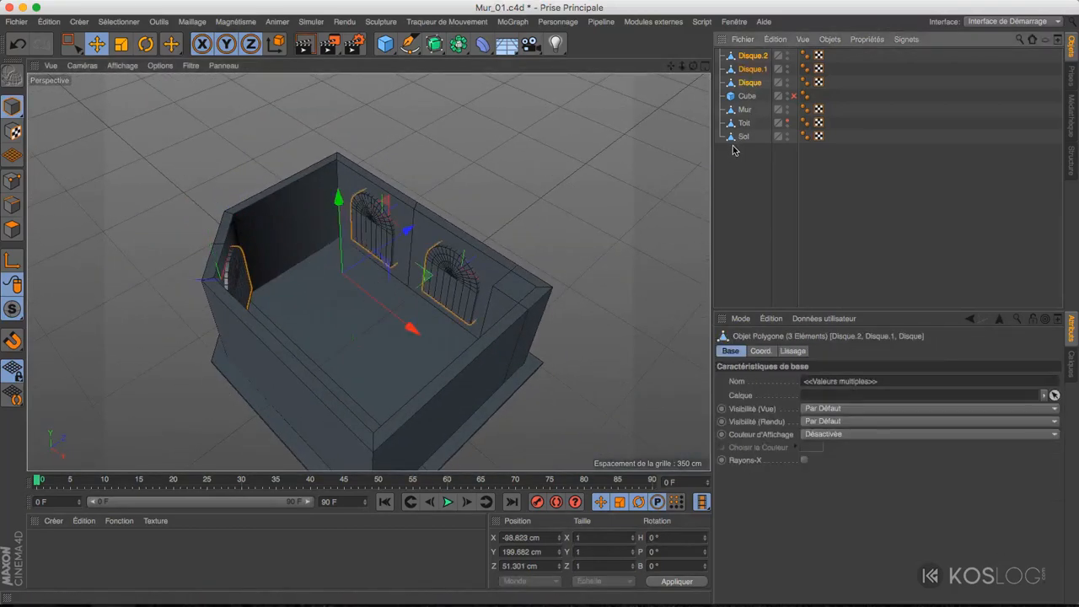
key("alt+g")
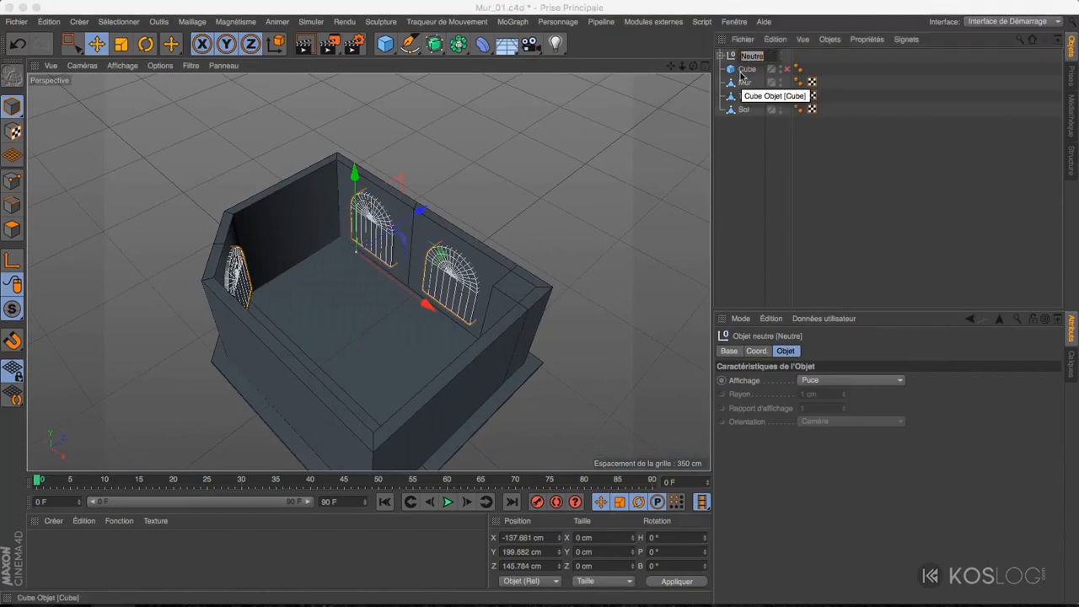
type("F")
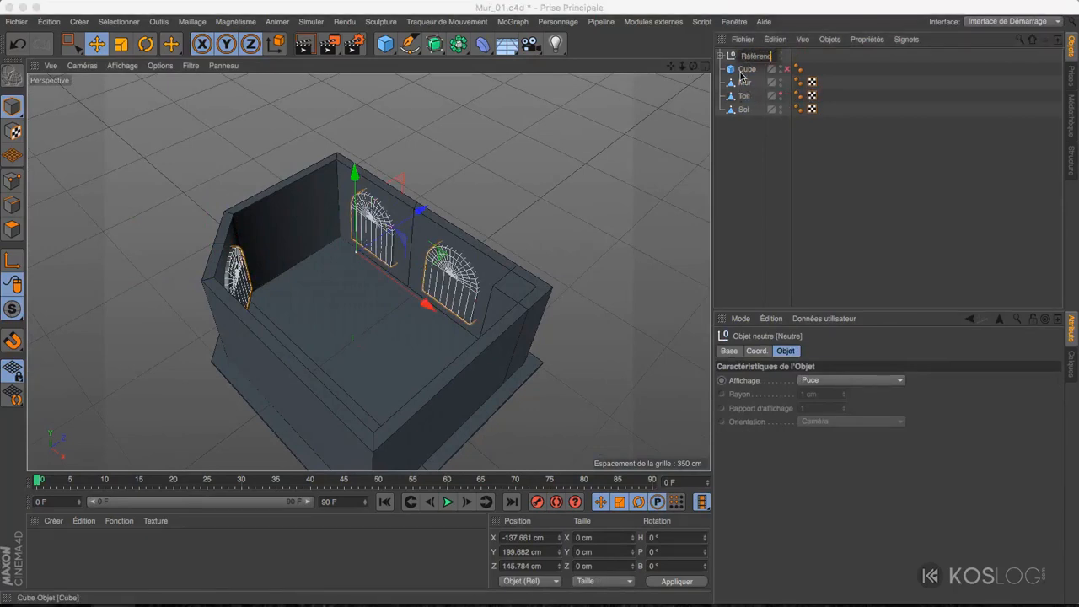
type("éférence fenetre")
key("Return")
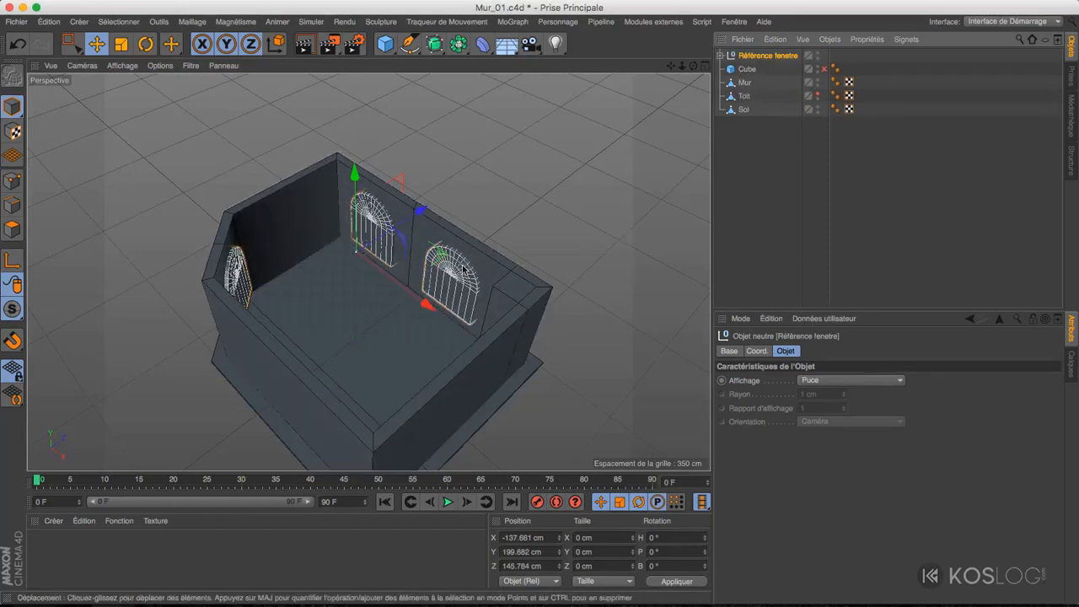
- Subtract the Référence fenetre group from Mur with a Boolean object, and hide the new edges it generates (Masquer les nouvelles arêtes)
left_click_drag(458, 44, 751, 57)
left_click_drag(743, 97, 750, 59)
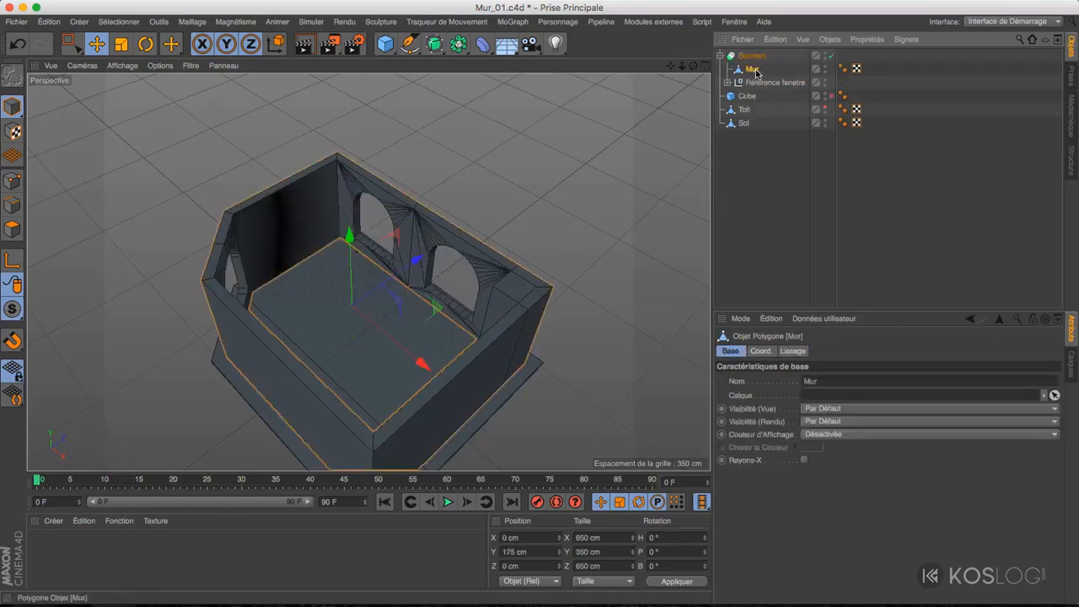
left_click(751, 56)
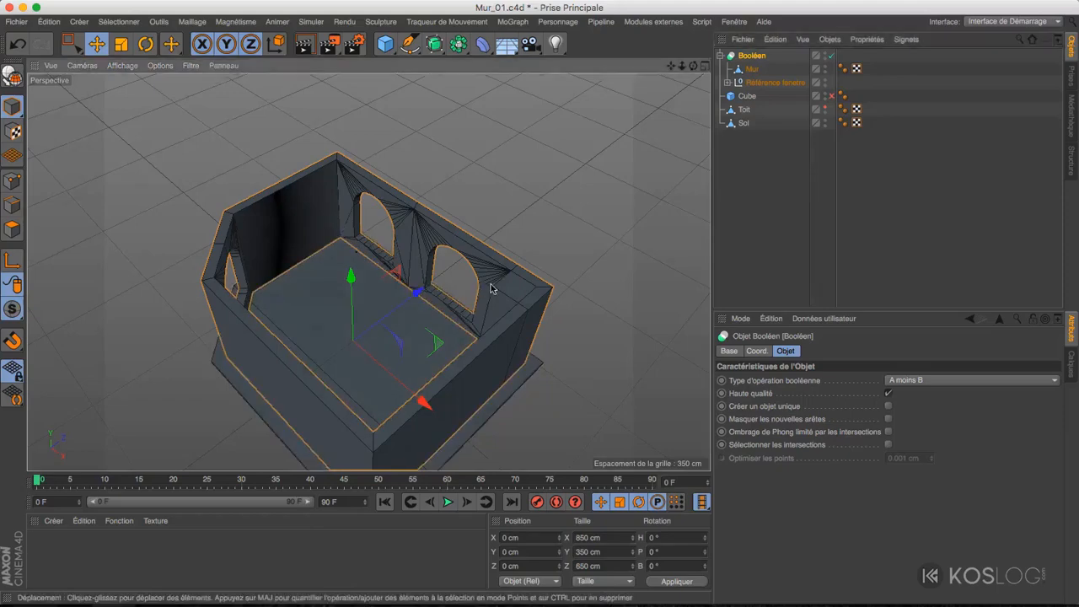
left_click_drag(491, 289, 509, 285, "alt")
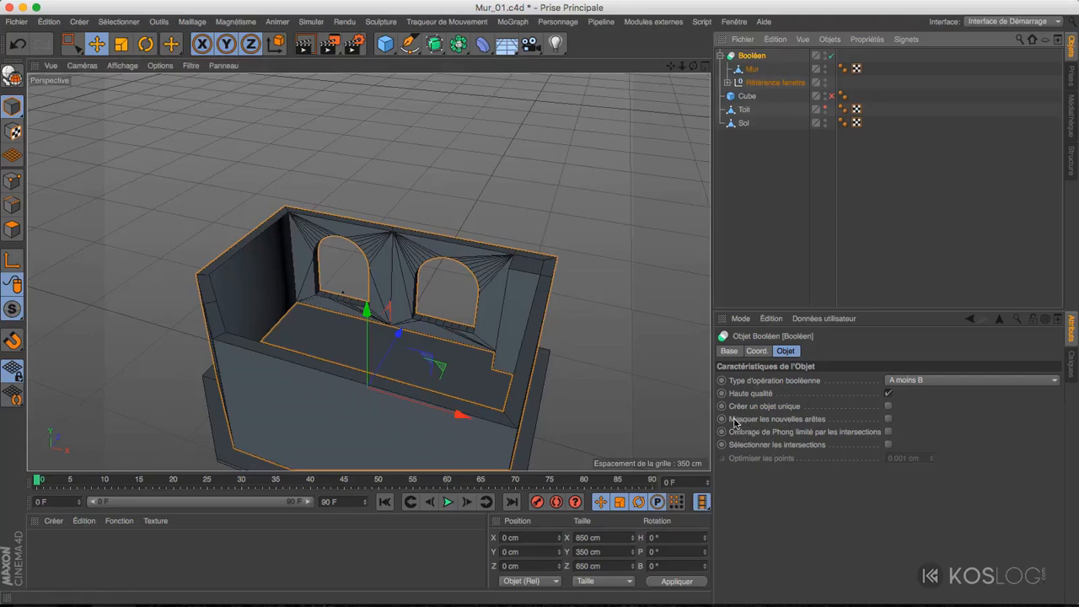
left_click(889, 419)
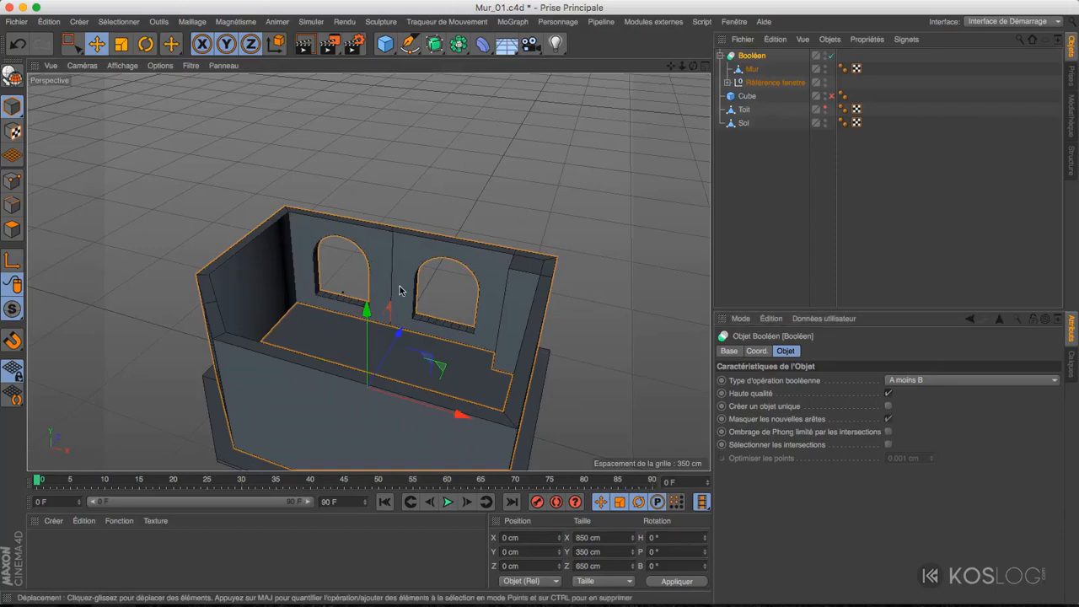
left_click_drag(405, 320, 410, 241, "alt")
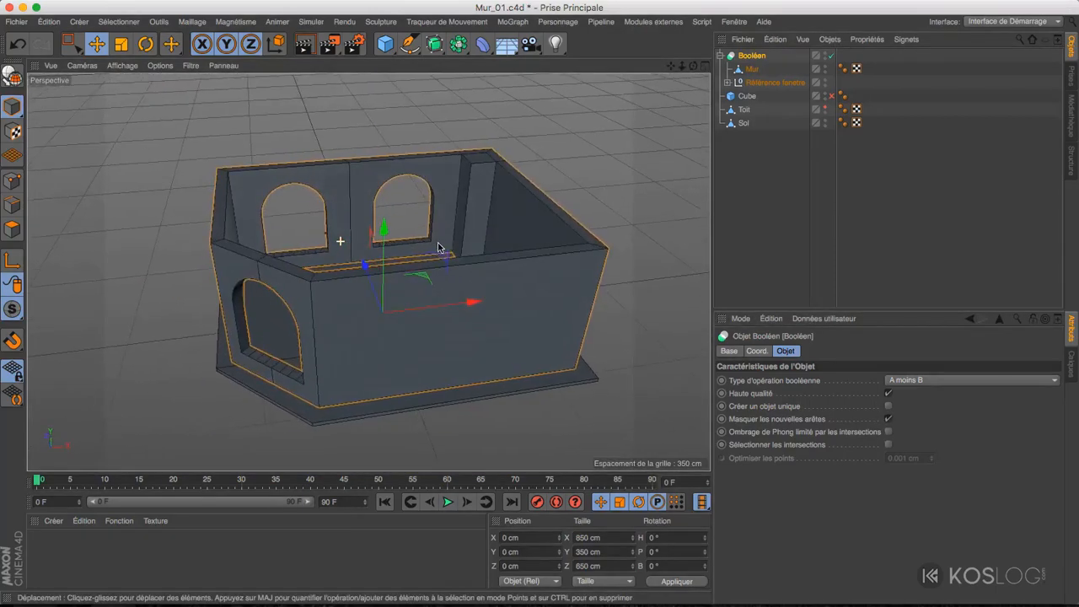
left_click_drag(346, 288, 358, 312, "alt")
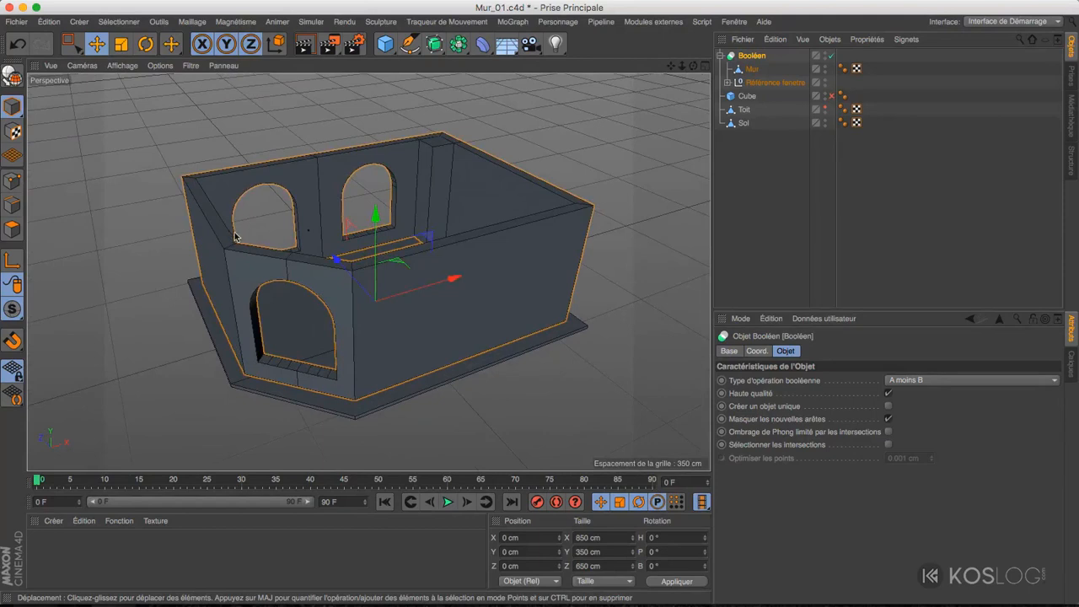